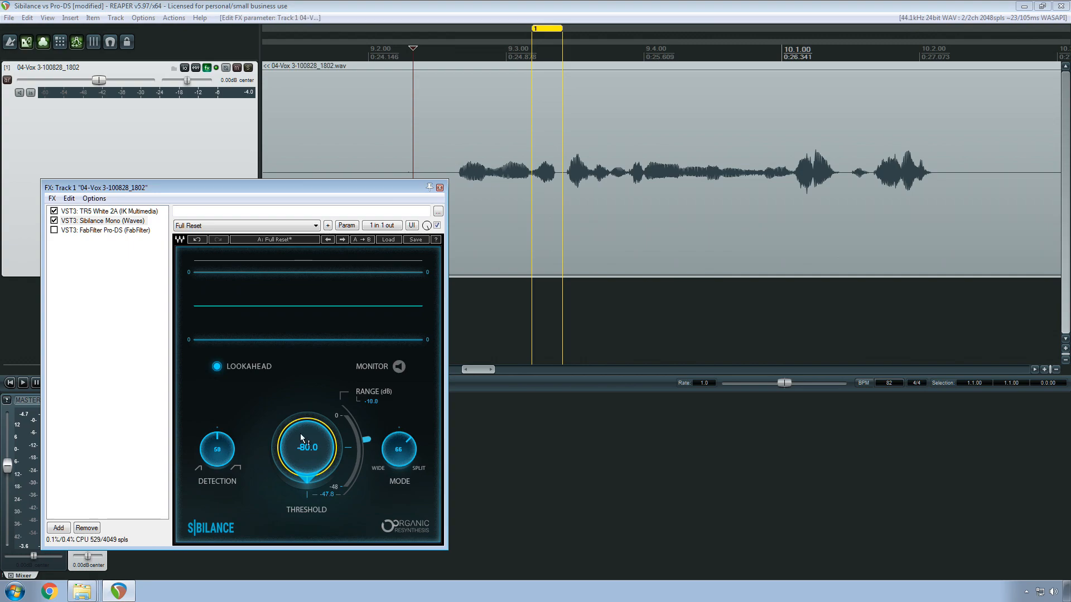
Step: Audition the vocal phrase and raise the Sibilance threshold to -43.9
{"action": "key", "text": "space"}
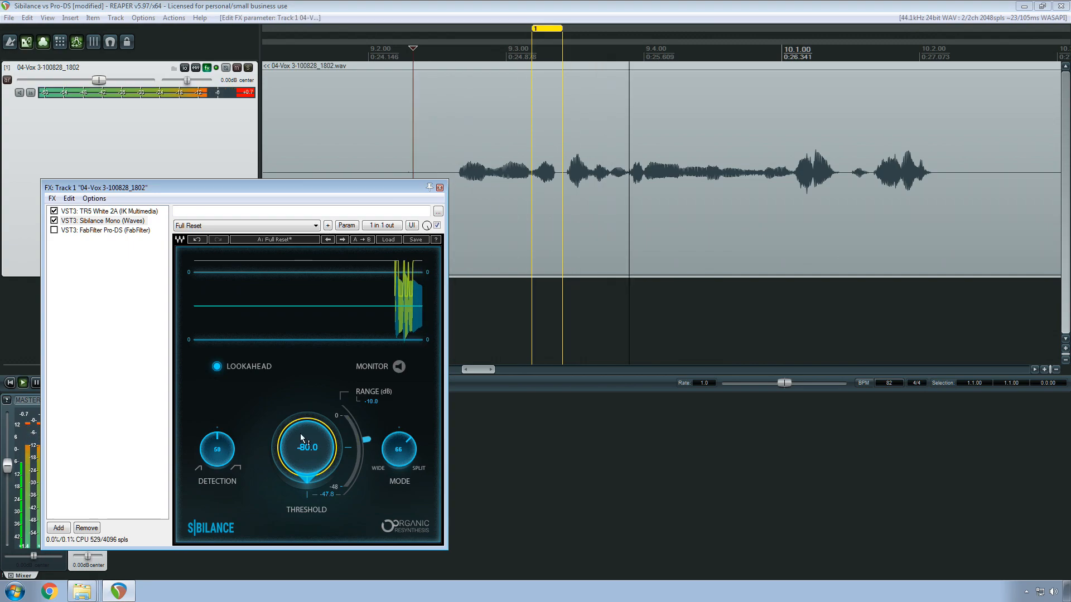
{"action": "key", "text": "space"}
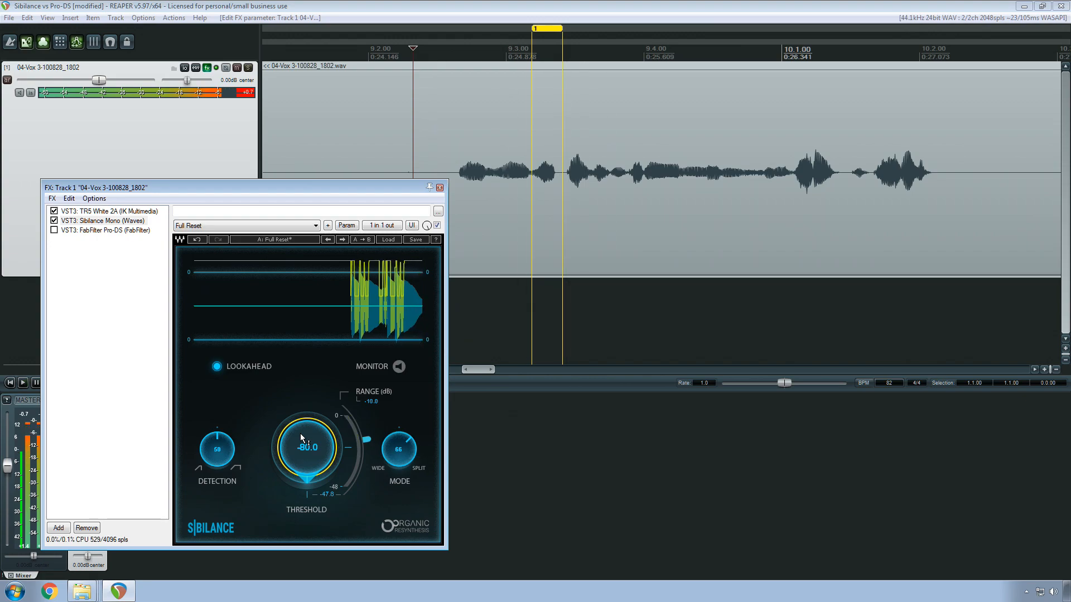
{"action": "left_click_drag", "start_coordinate": [300, 433], "coordinate": [311, 457]}
{"action": "scroll", "coordinate": [311, 457], "scroll_direction": "up", "scroll_amount": 5}
{"action": "key", "text": "space"}
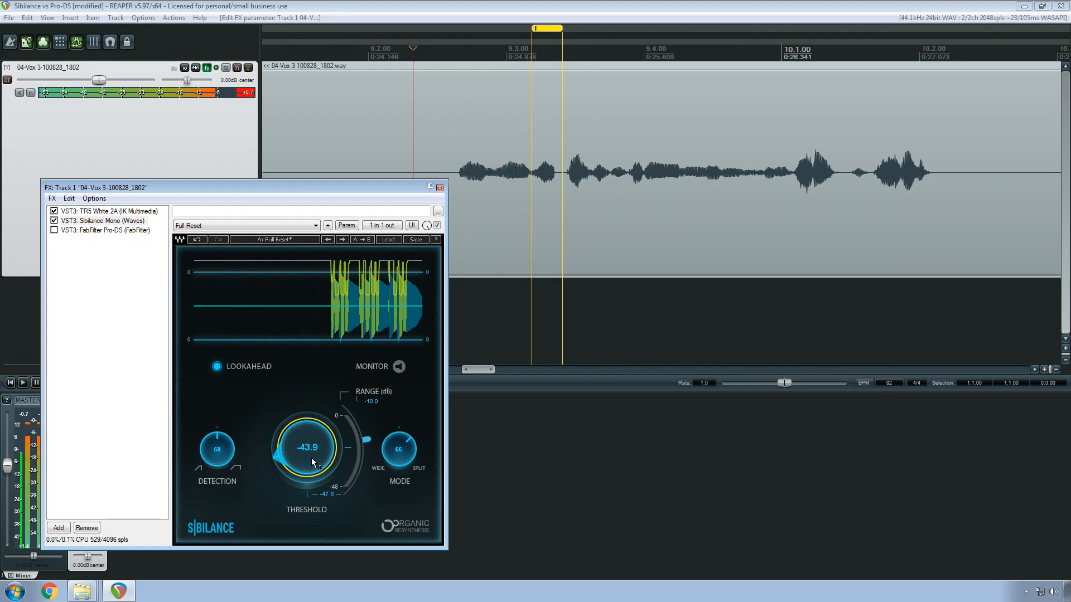
Step: Replay the phrase from just before its start, reset the Sibilance threshold to 0.0, and lower it to -21.4
{"action": "key", "text": "space"}
{"action": "left_click", "coordinate": [450, 154]}
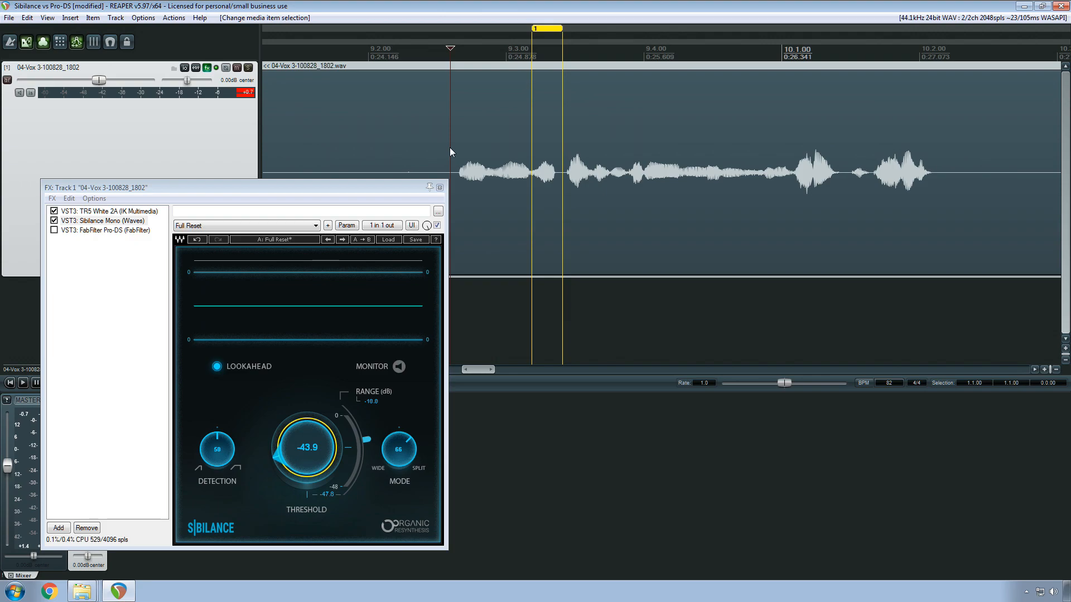
{"action": "key", "text": "space"}
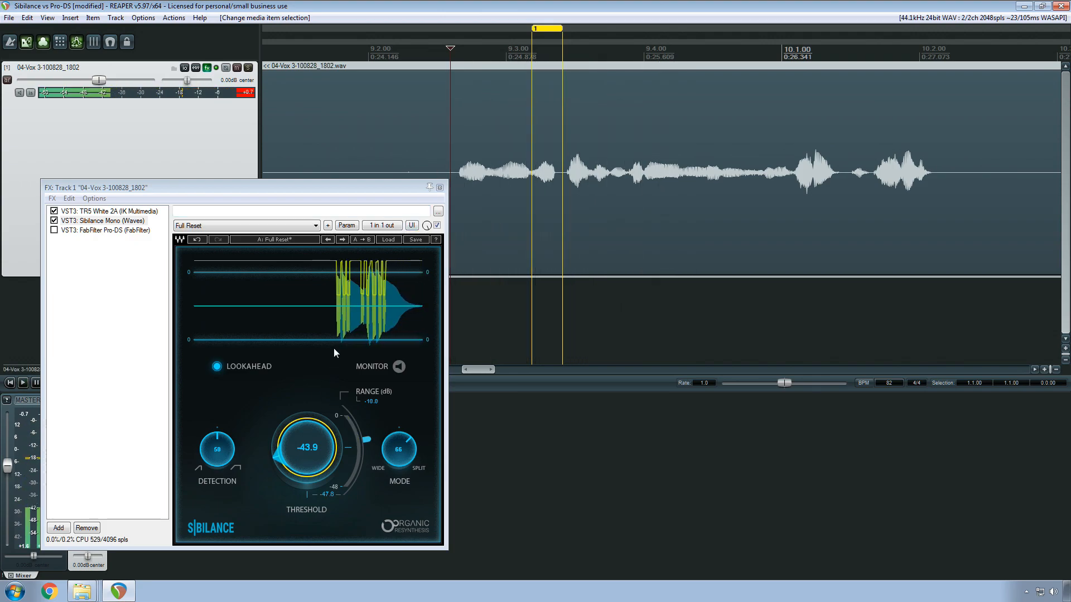
{"action": "left_click_drag", "start_coordinate": [303, 449], "coordinate": [315, 456]}
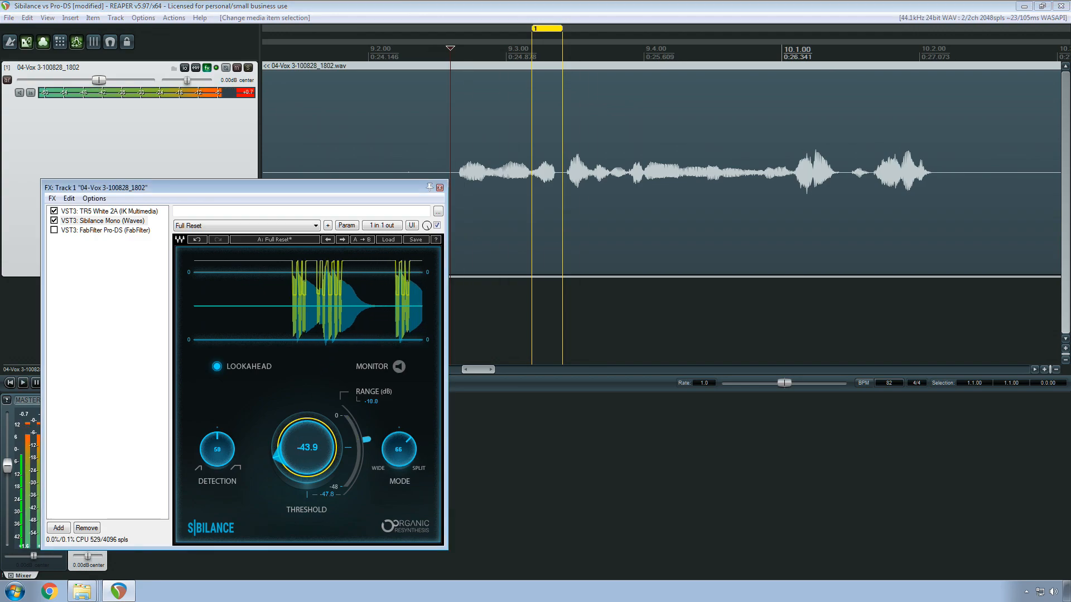
{"action": "mouse_move", "coordinate": [314, 456]}
{"action": "left_mouse_down"}
{"action": "mouse_move", "coordinate": [315, 446]}
{"action": "mouse_move", "coordinate": [316, 460]}
{"action": "left_mouse_up"}
{"action": "left_click", "coordinate": [314, 458], "text": "alt"}
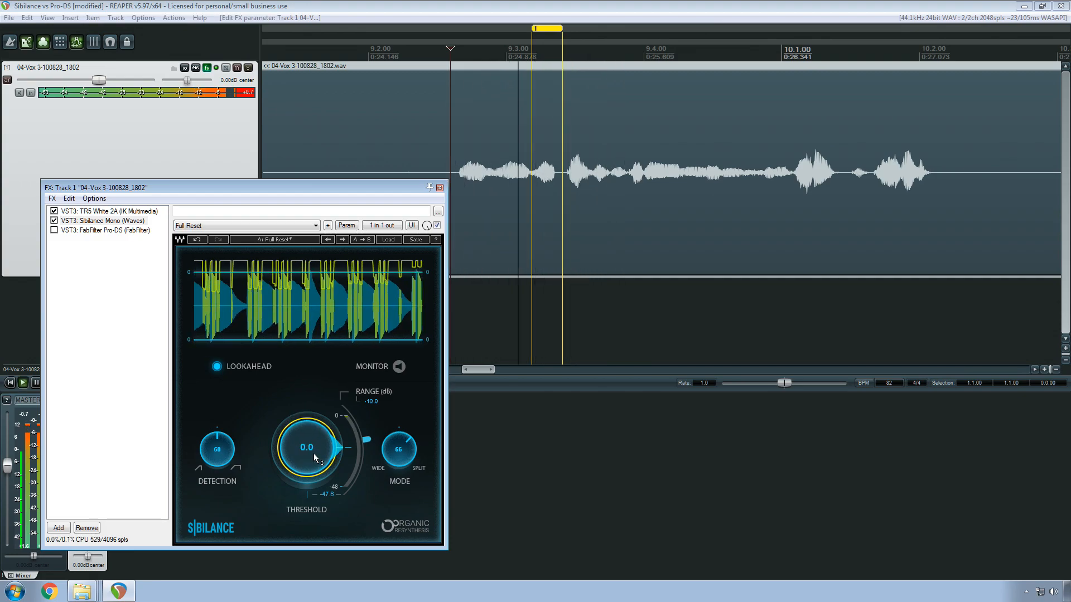
{"action": "left_click_drag", "start_coordinate": [314, 453], "coordinate": [314, 456]}
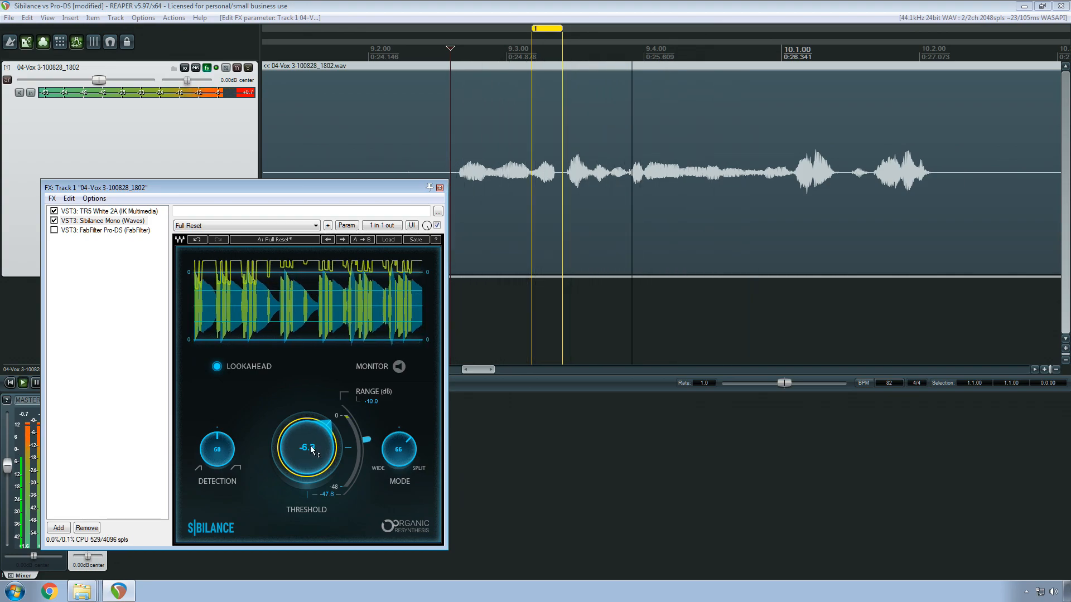
{"action": "left_click_drag", "start_coordinate": [314, 456], "coordinate": [305, 457]}
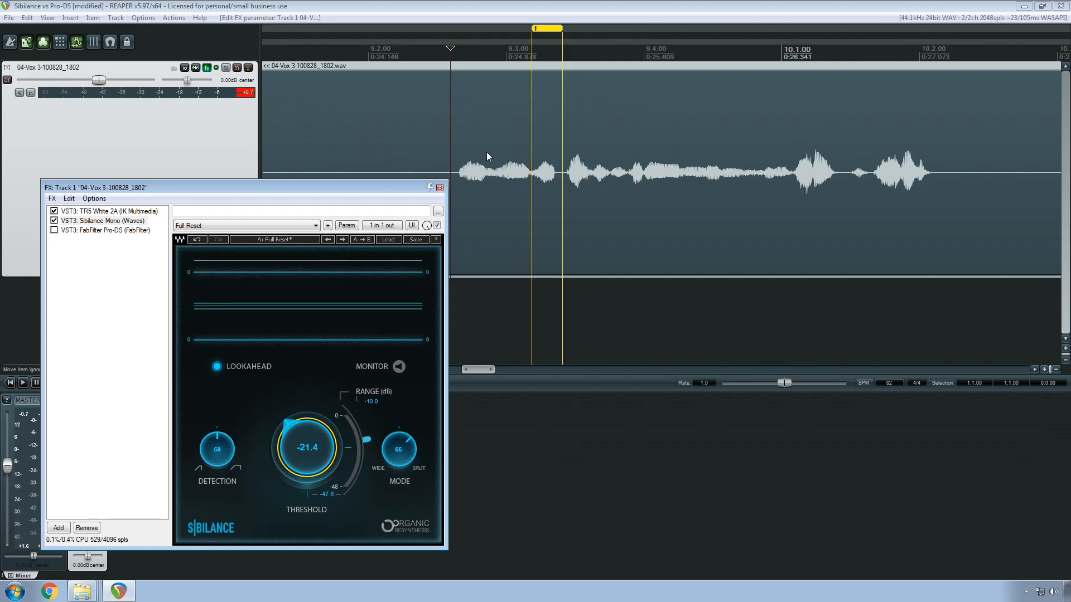
Step: Replay the phrase from slightly earlier and set the Sibilance threshold to -19.5
{"action": "left_click", "coordinate": [443, 150]}
{"action": "left_click", "coordinate": [433, 150]}
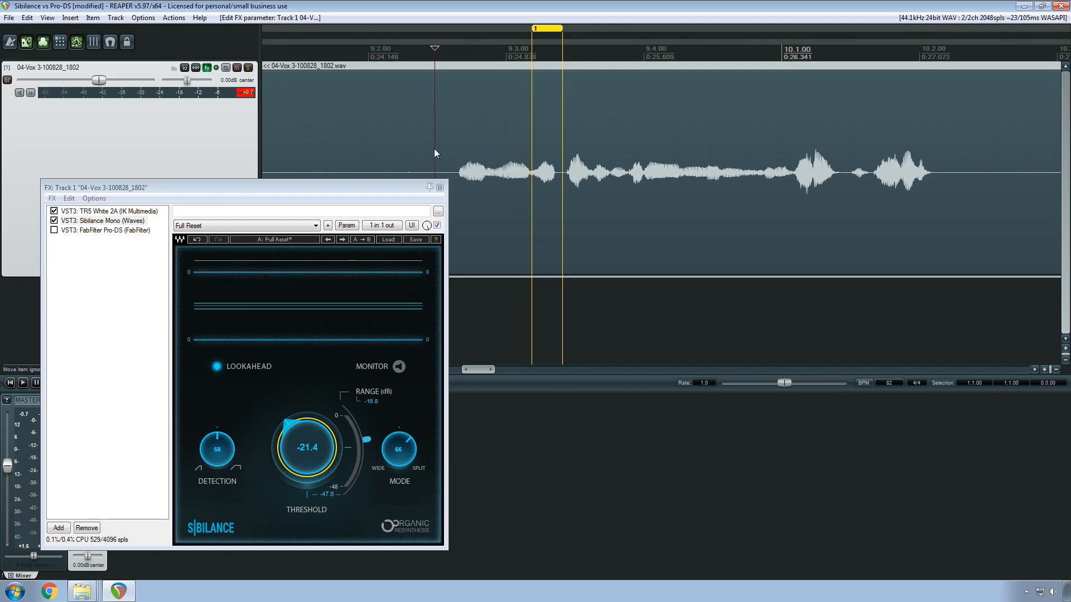
{"action": "key", "text": "space"}
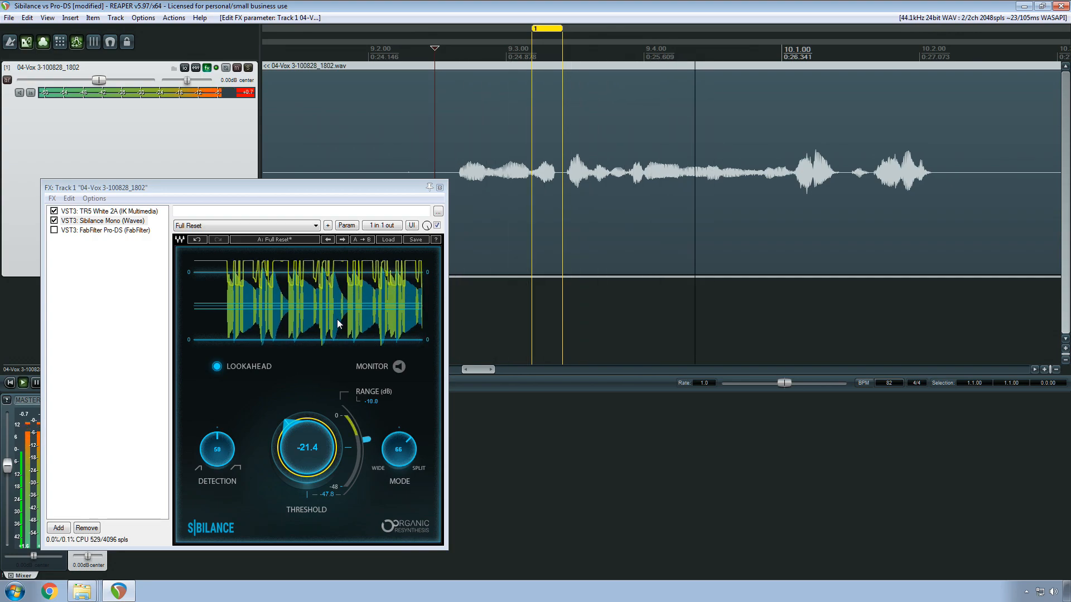
{"action": "left_click_drag", "start_coordinate": [308, 456], "coordinate": [309, 449]}
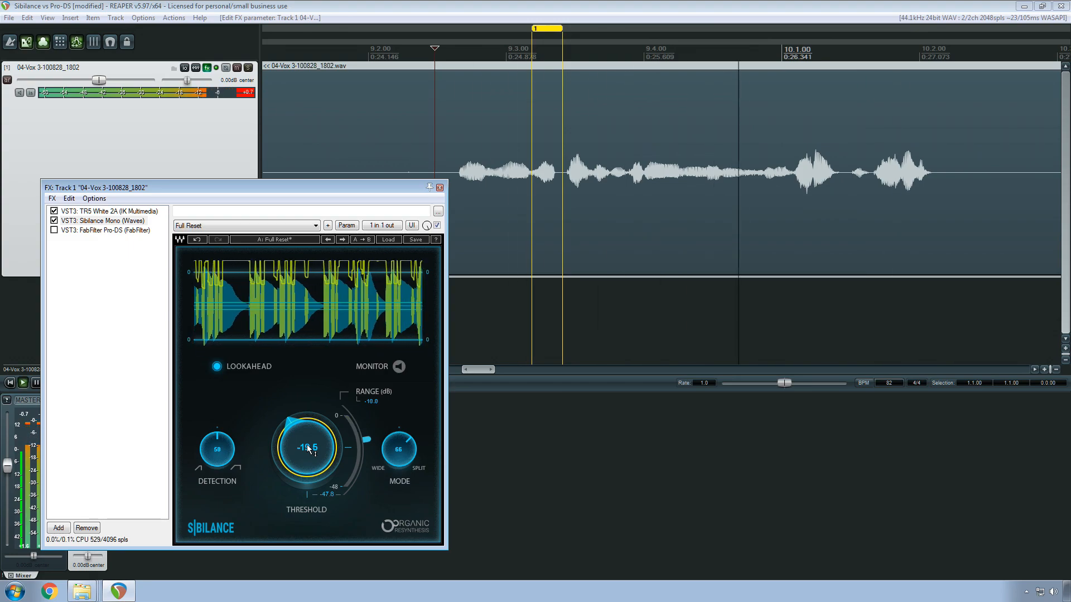
{"action": "key", "text": "space"}
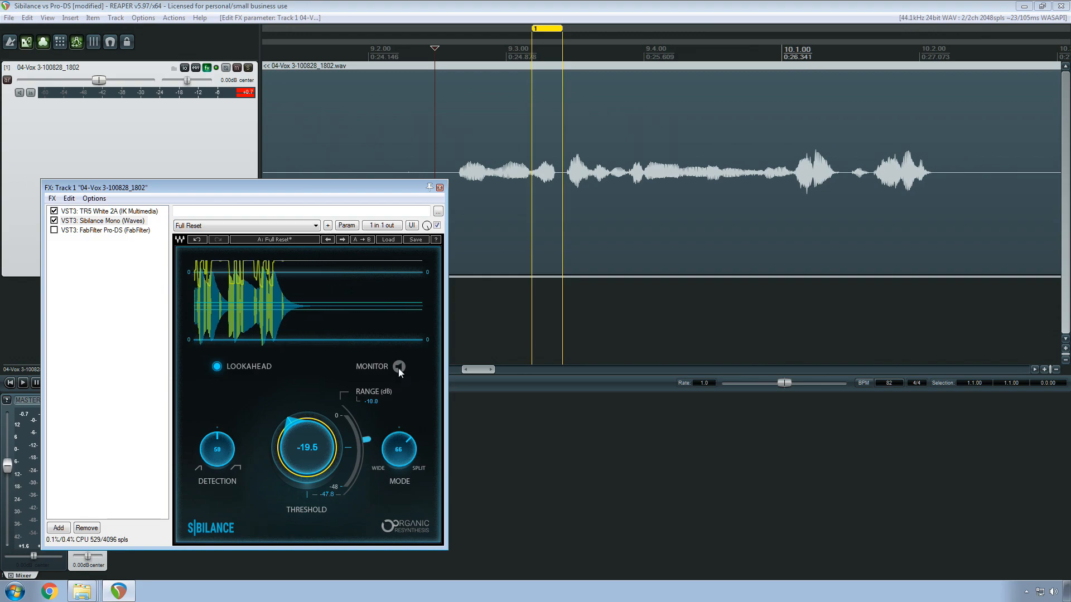
Step: Turn on Sibilance's Monitor and listen to the detected sibilance in the vocal phrase
{"action": "left_click", "coordinate": [398, 367]}
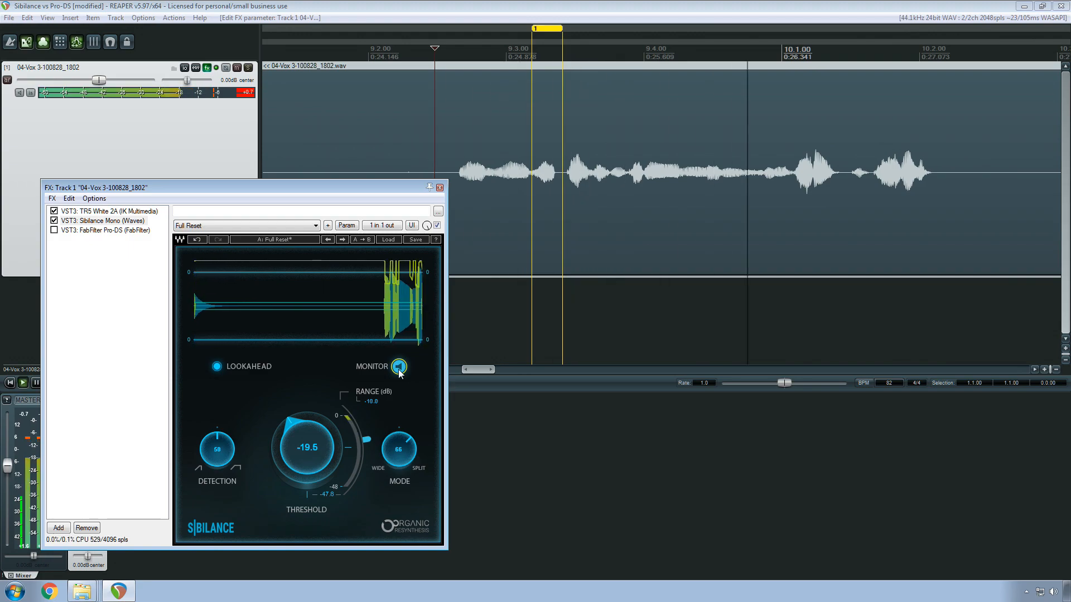
{"action": "key", "text": "space"}
{"action": "key", "text": "space"}
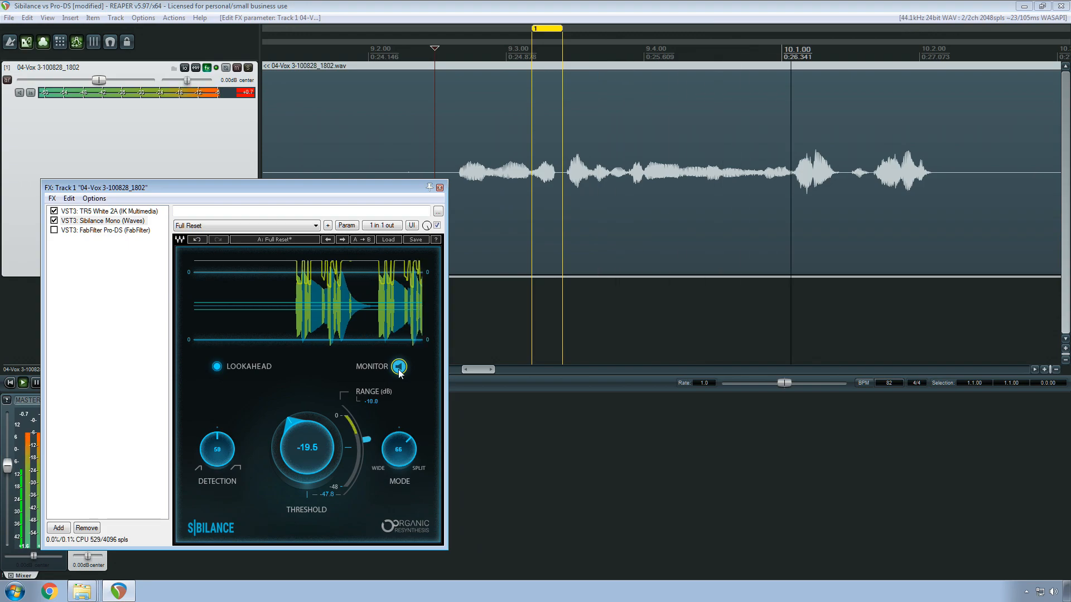
{"action": "key", "text": "space"}
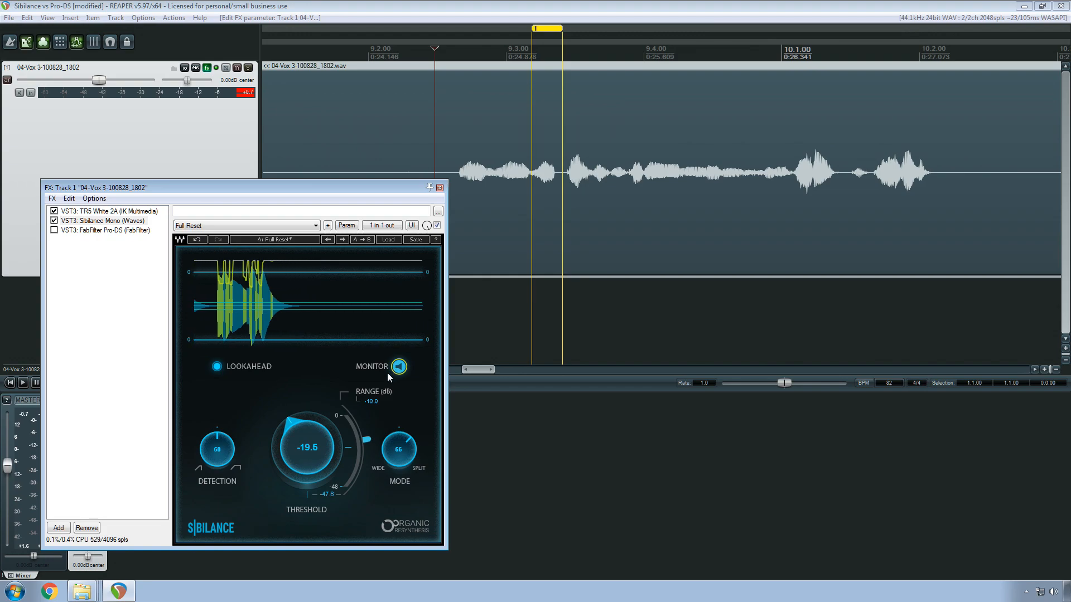
Step: Bypass Sibilance Mono, move the FX window away from the track controls, and play the vocal phrase without de-essing
{"action": "left_click", "coordinate": [410, 161]}
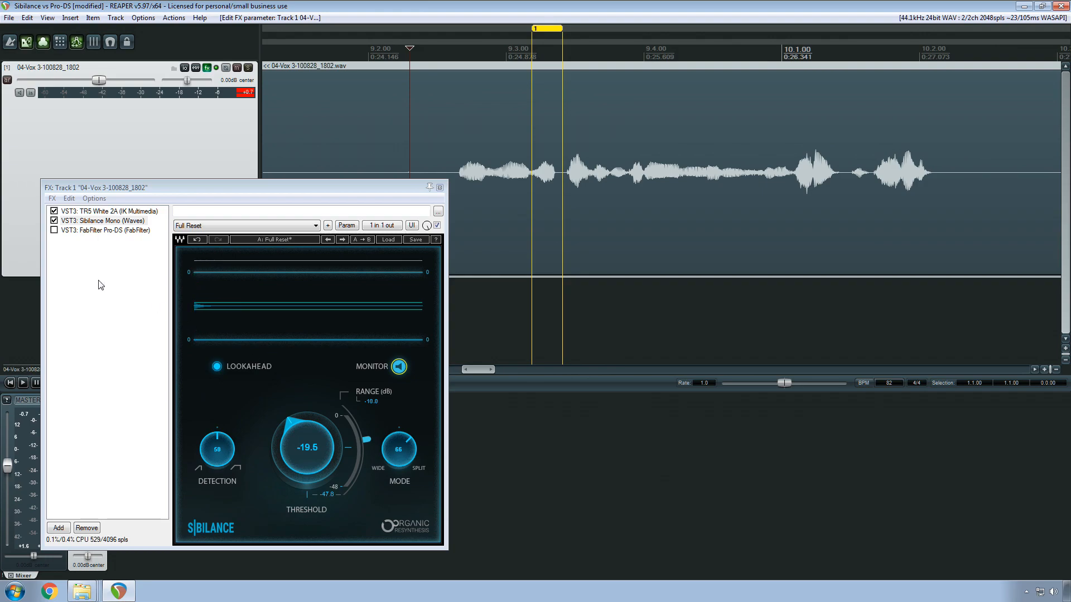
{"action": "left_click", "coordinate": [54, 221]}
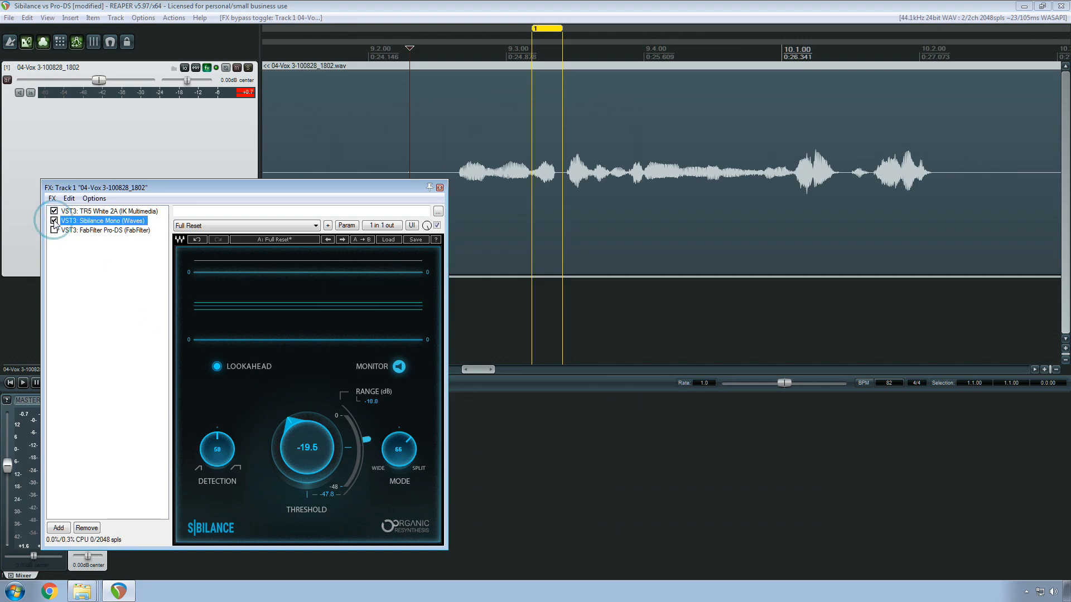
{"action": "left_click_drag", "start_coordinate": [120, 192], "coordinate": [349, 263]}
{"action": "left_click", "coordinate": [424, 194]}
{"action": "key", "text": "space"}
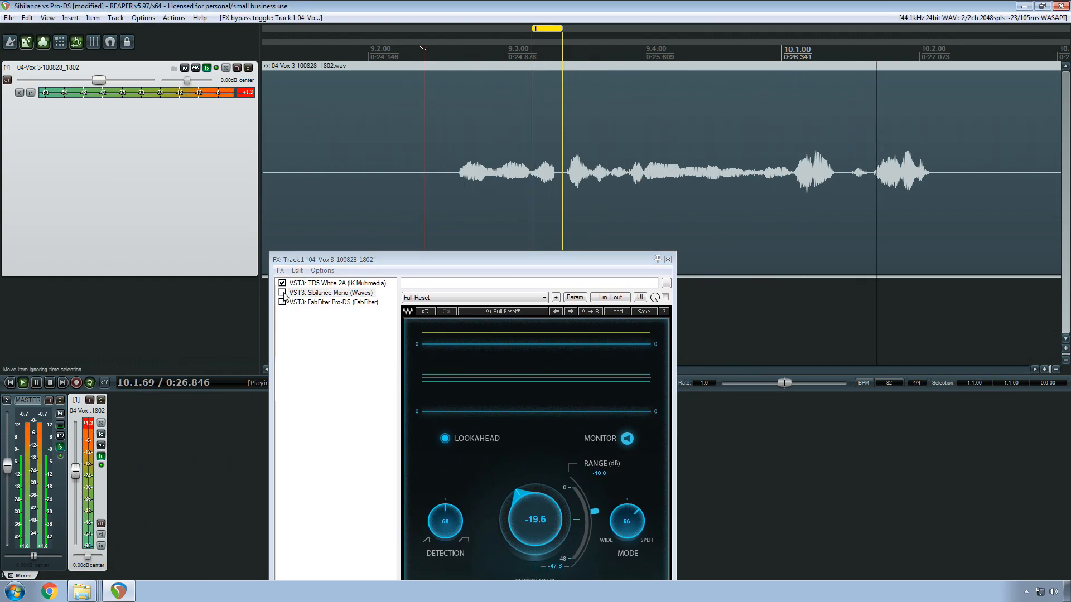
Step: Re-enable Sibilance Mono with its Monitor off and replay the vocal phrase for comparison
{"action": "left_click", "coordinate": [282, 293]}
{"action": "key", "text": "space"}
{"action": "left_click", "coordinate": [442, 184]}
{"action": "key", "text": "space"}
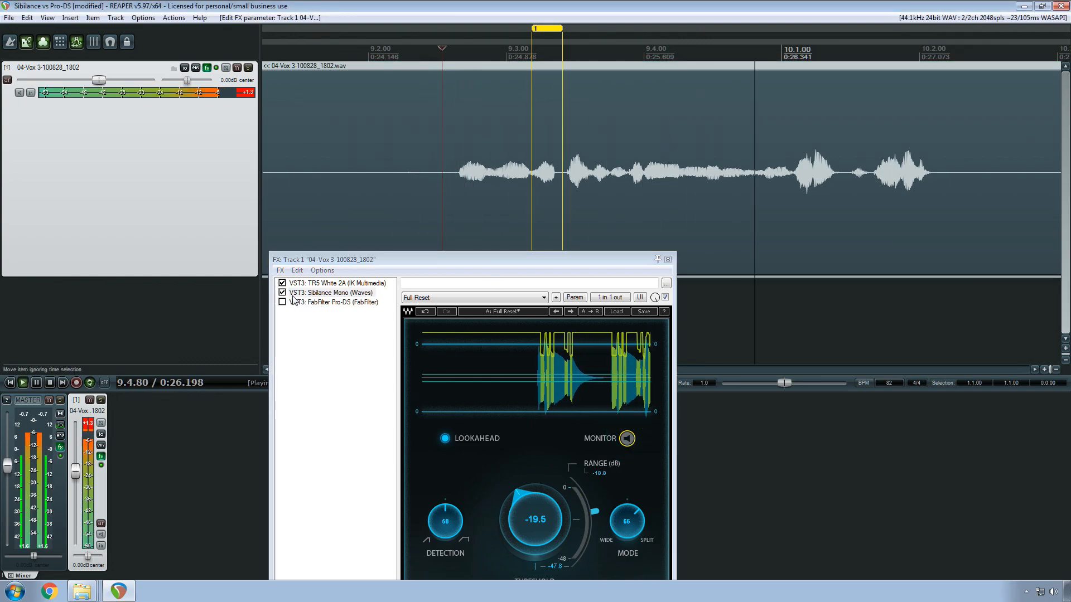
{"action": "key", "text": "space"}
Step: Set Sibilance's threshold to -16.0 and range to -15.0, comparing the vocal with the plugin bypassed and re-enabled
{"action": "left_click_drag", "start_coordinate": [538, 527], "coordinate": [544, 522]}
{"action": "key", "text": "space"}
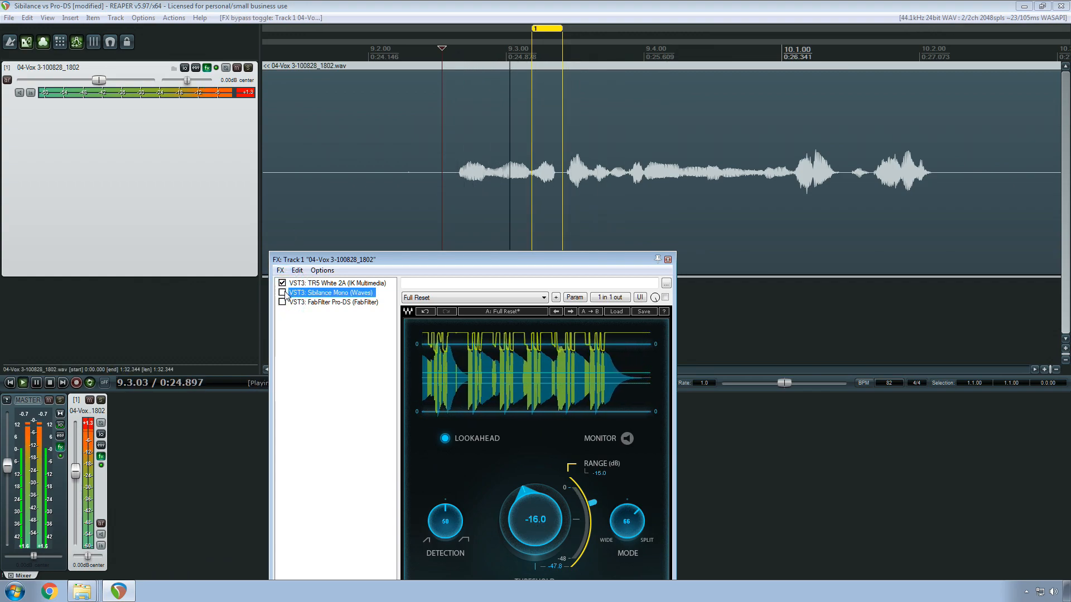
{"action": "left_click", "coordinate": [283, 293]}
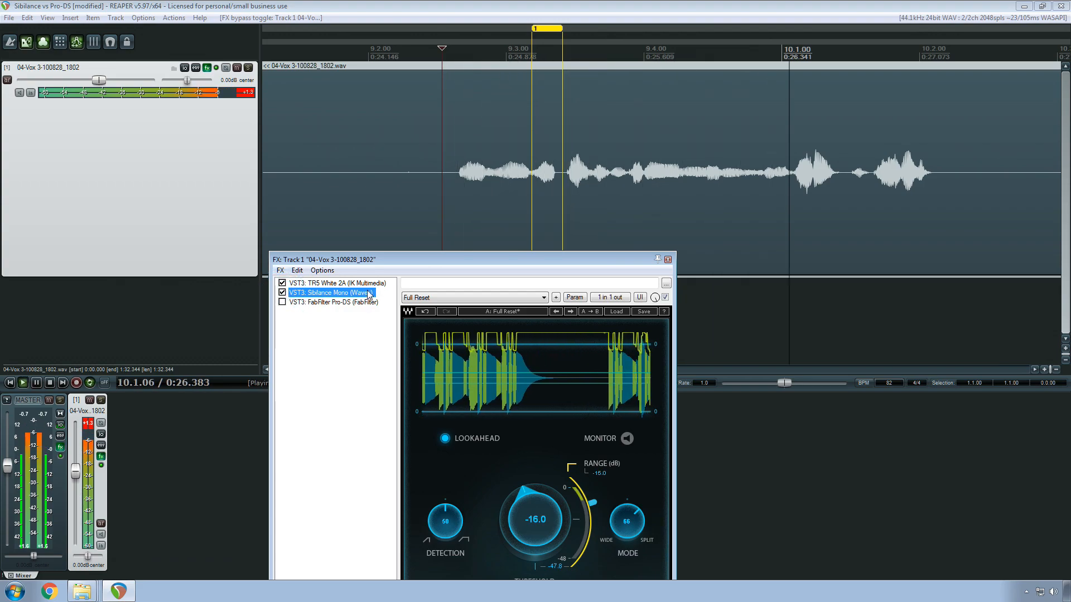
{"action": "key", "text": "space"}
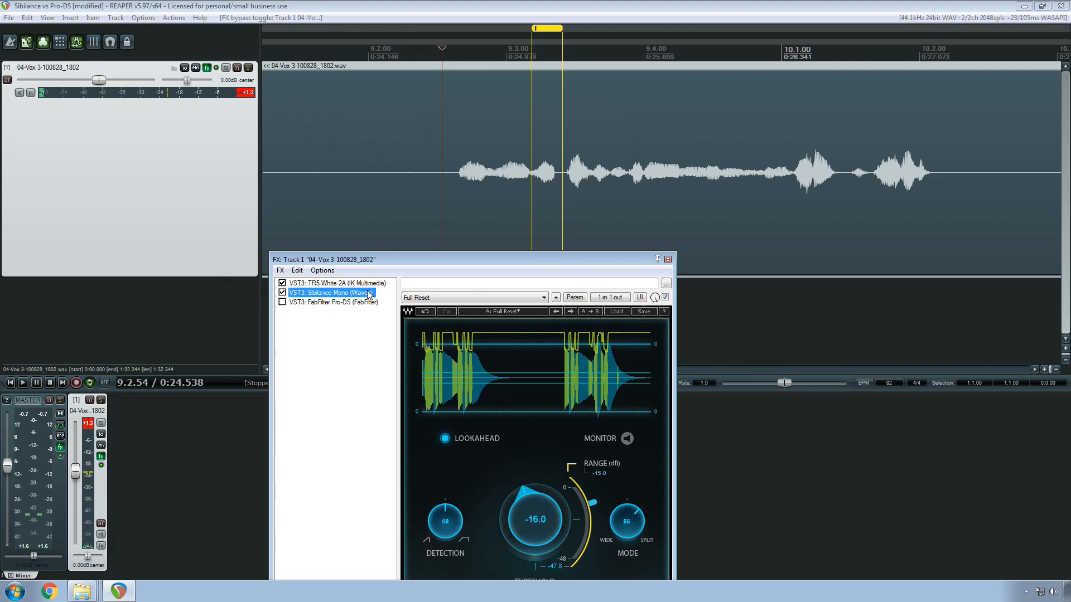
Step: Bypass Sibilance Mono, enable FabFilter Pro-DS in its place, and play the vocal phrase through it
{"action": "left_click", "coordinate": [312, 301]}
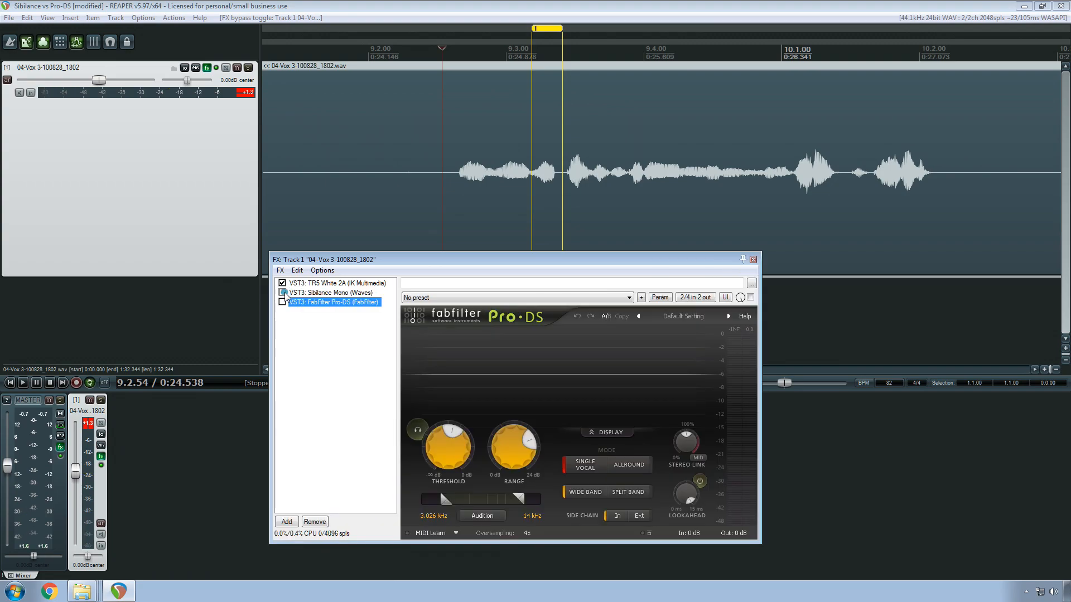
{"action": "left_click", "coordinate": [283, 302]}
{"action": "key", "text": "space"}
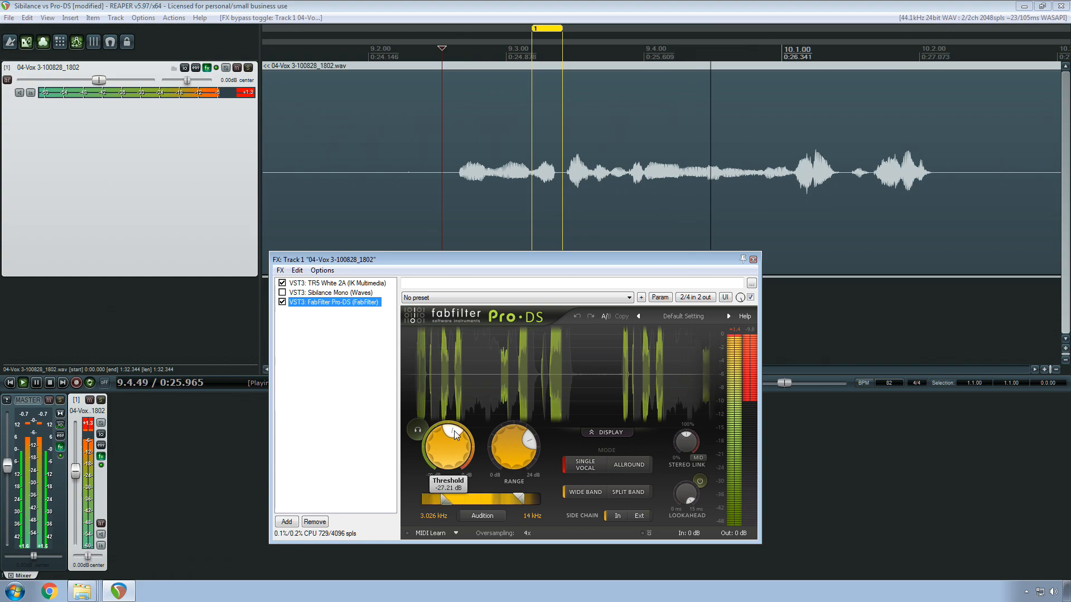
{"action": "key", "text": "space"}
{"action": "key", "text": "space"}
Step: Raise the Pro-DS threshold to -7.07 dB while repeatedly replaying the vocal phrase
{"action": "left_click_drag", "start_coordinate": [455, 434], "coordinate": [474, 443]}
{"action": "key", "text": "space"}
{"action": "key", "text": "space"}
{"action": "mouse_move", "coordinate": [462, 454]}
{"action": "left_mouse_down"}
{"action": "mouse_move", "coordinate": [457, 467]}
{"action": "mouse_move", "coordinate": [465, 459]}
{"action": "left_mouse_up"}
{"action": "key", "text": "space"}
{"action": "key", "text": "space"}
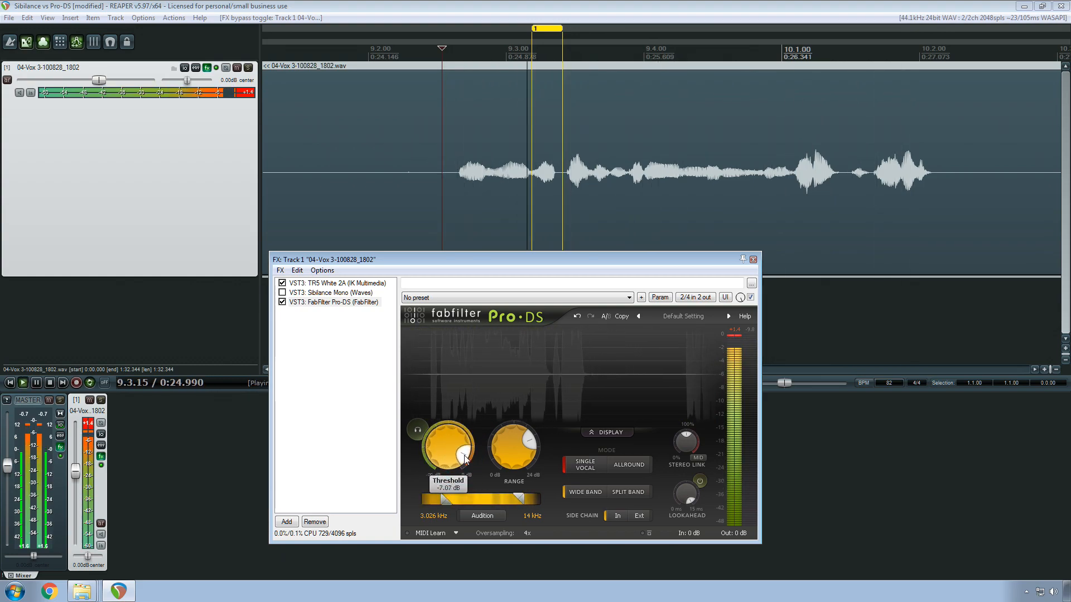
{"action": "key", "text": "space"}
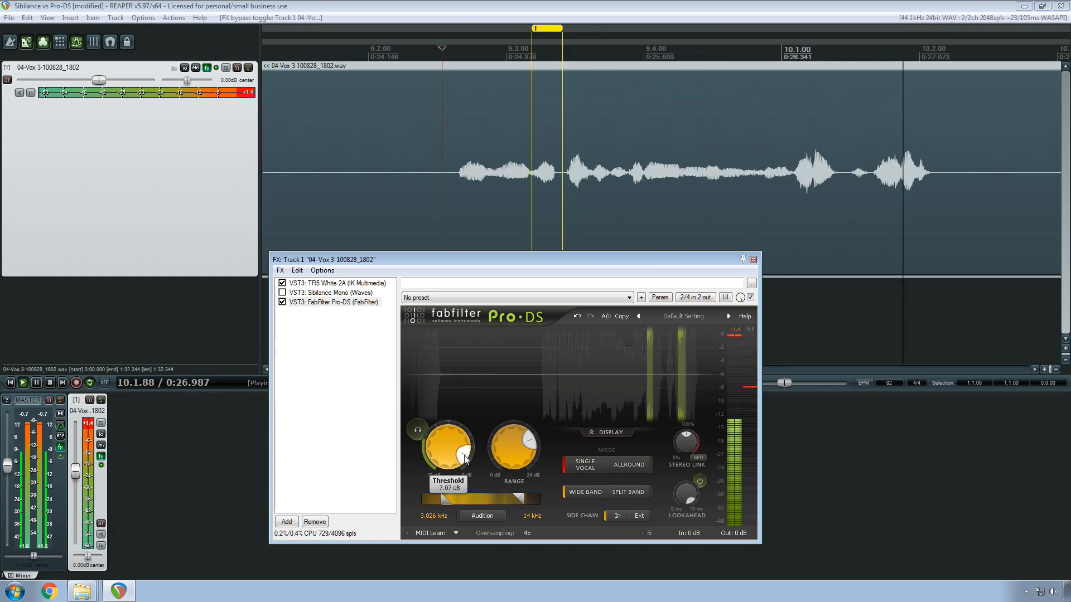
{"action": "key", "text": "space"}
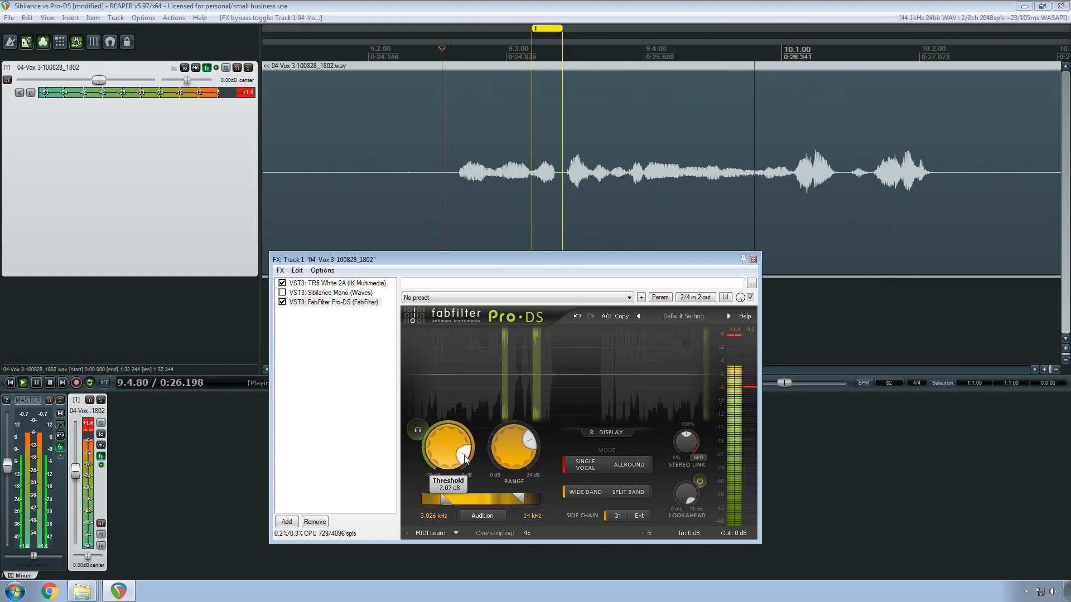
{"action": "key", "text": "space"}
{"action": "key", "text": "space"}
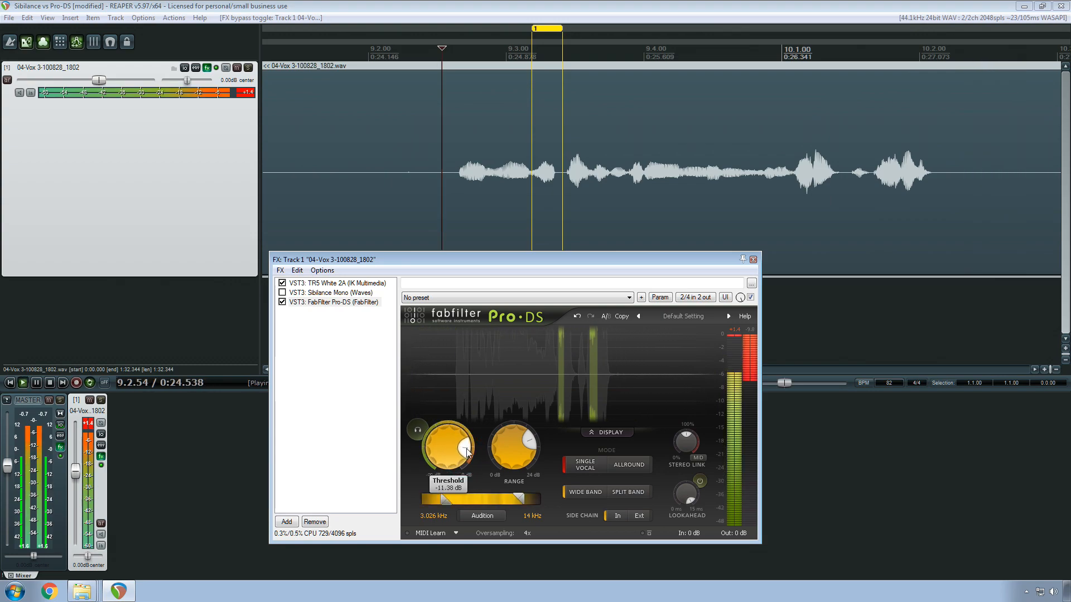
Step: Fine-tune the Pro-DS threshold to -12.50 dB while listening to the vocal phrase
{"action": "left_click_drag", "start_coordinate": [466, 458], "coordinate": [467, 453]}
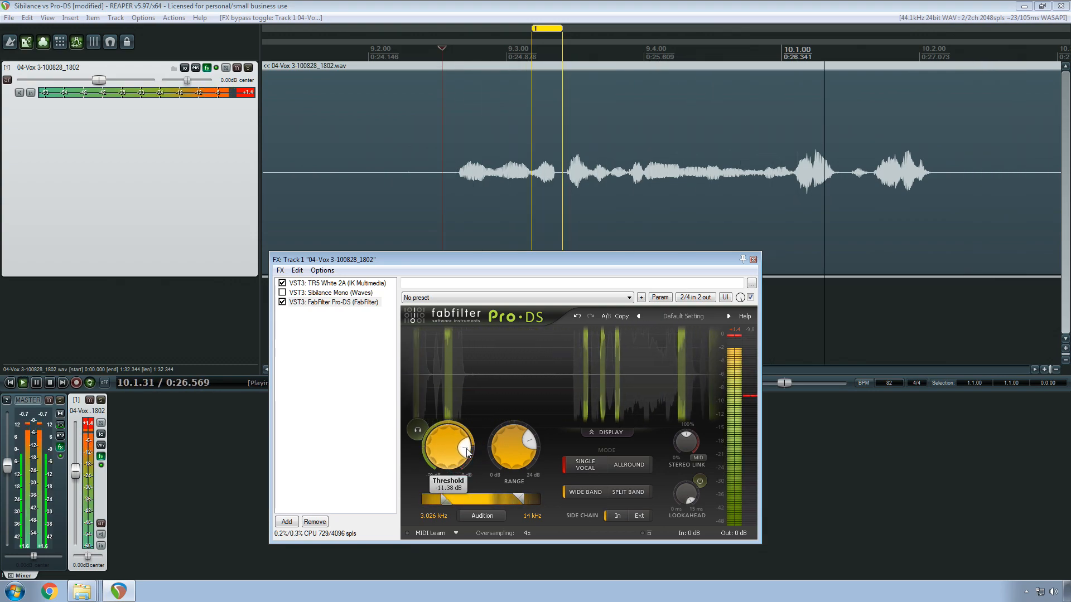
{"action": "scroll", "coordinate": [467, 453], "scroll_direction": "up", "scroll_amount": 4}
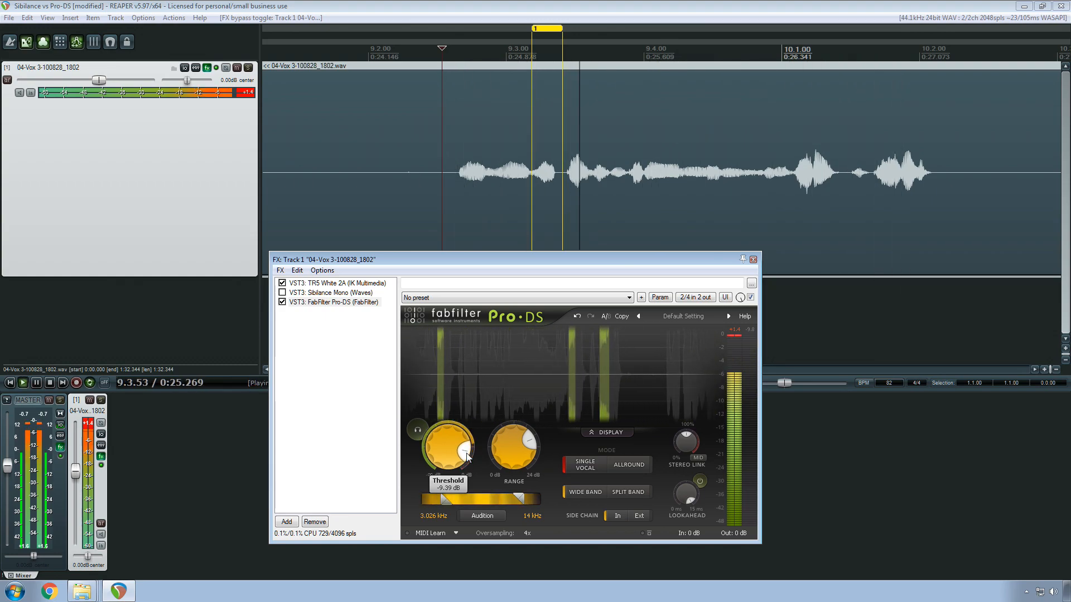
{"action": "scroll", "coordinate": [469, 452], "scroll_direction": "down", "scroll_amount": 6}
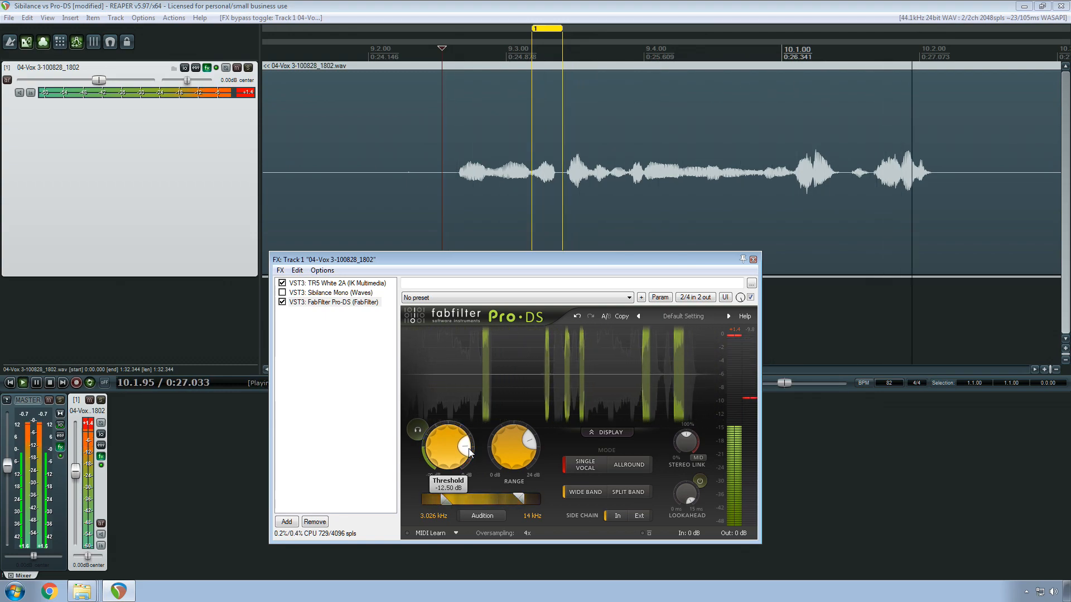
{"action": "key", "text": "space"}
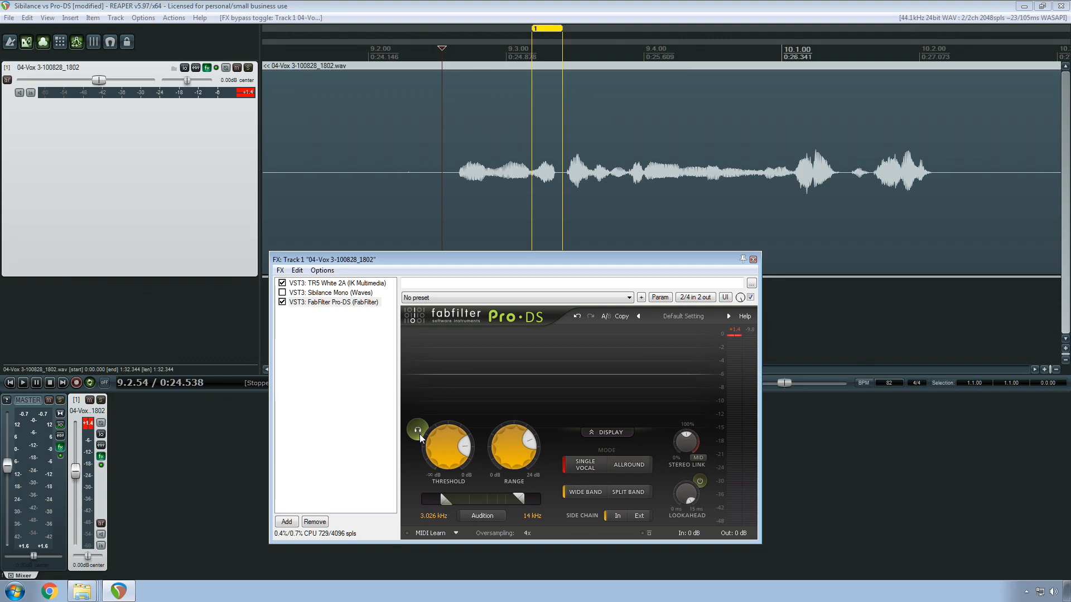
Step: Turn on Pro-DS's trigger listening beside the threshold and play the phrase to hear the detected sibilance
{"action": "left_click", "coordinate": [418, 436]}
{"action": "key", "text": "space"}
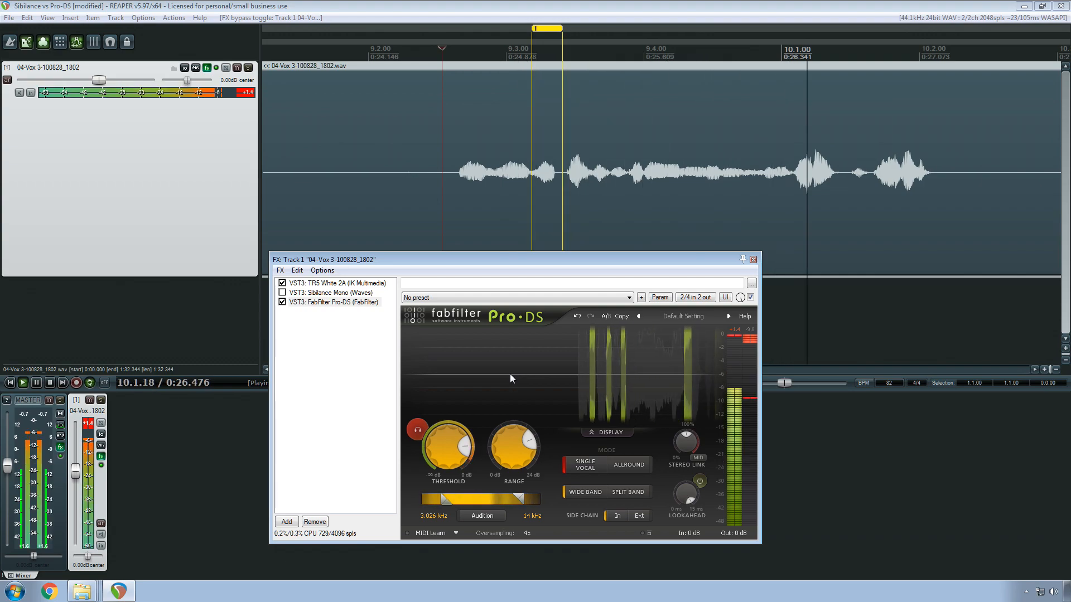
{"action": "key", "text": "space"}
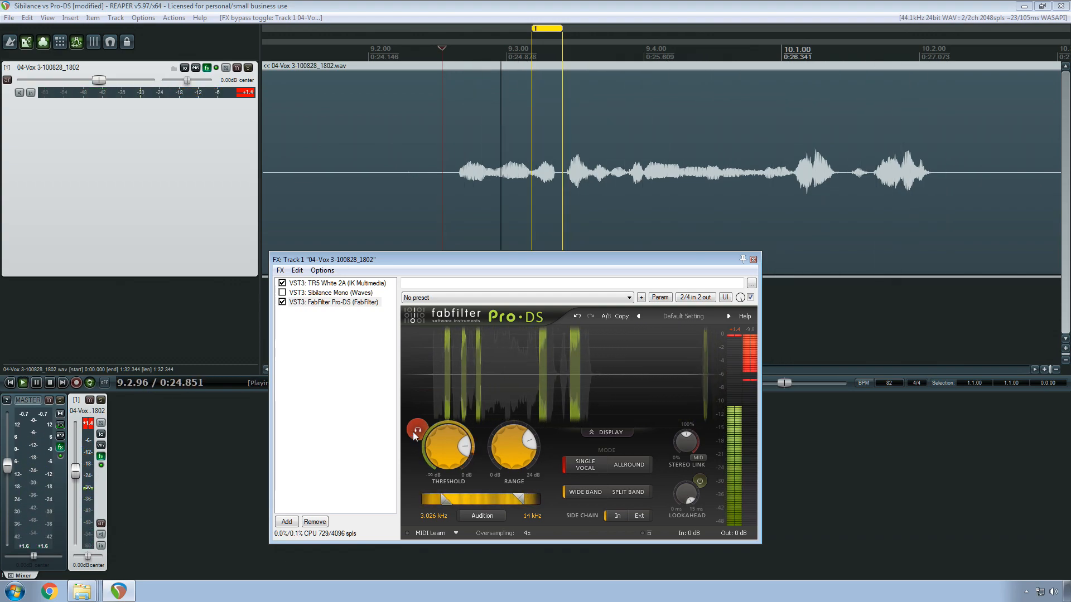
Step: Turn off Pro-DS's trigger listening and play the processed vocal phrase
{"action": "left_click", "coordinate": [417, 430]}
{"action": "key", "text": "space"}
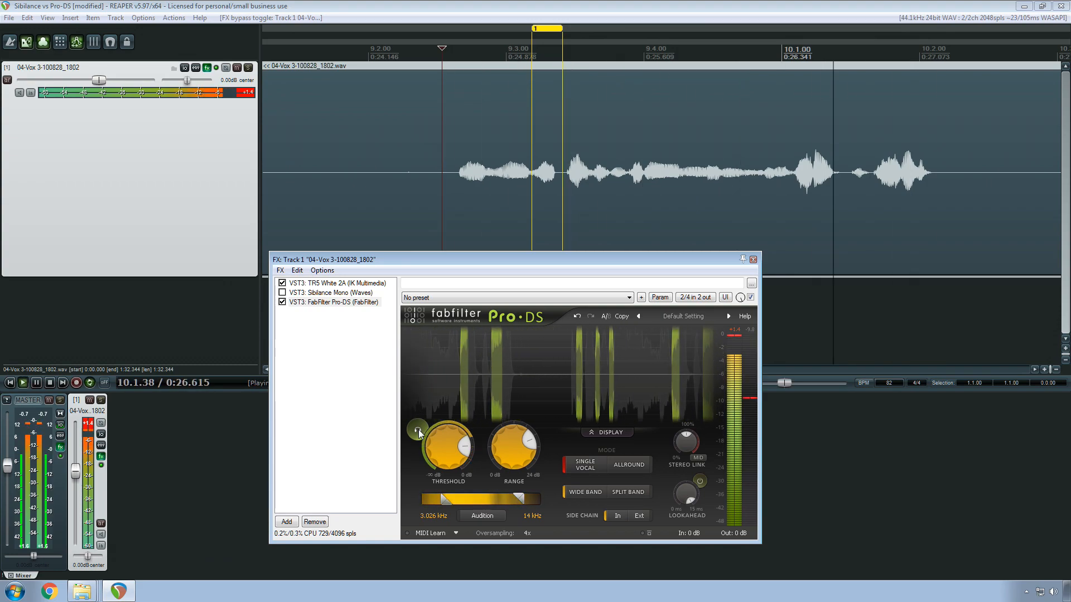
Step: Enable Sibilance Mono in place of Pro-DS and replay the vocal phrase several times to judge its de-essing
{"action": "left_click", "coordinate": [282, 292]}
{"action": "left_click", "coordinate": [283, 302]}
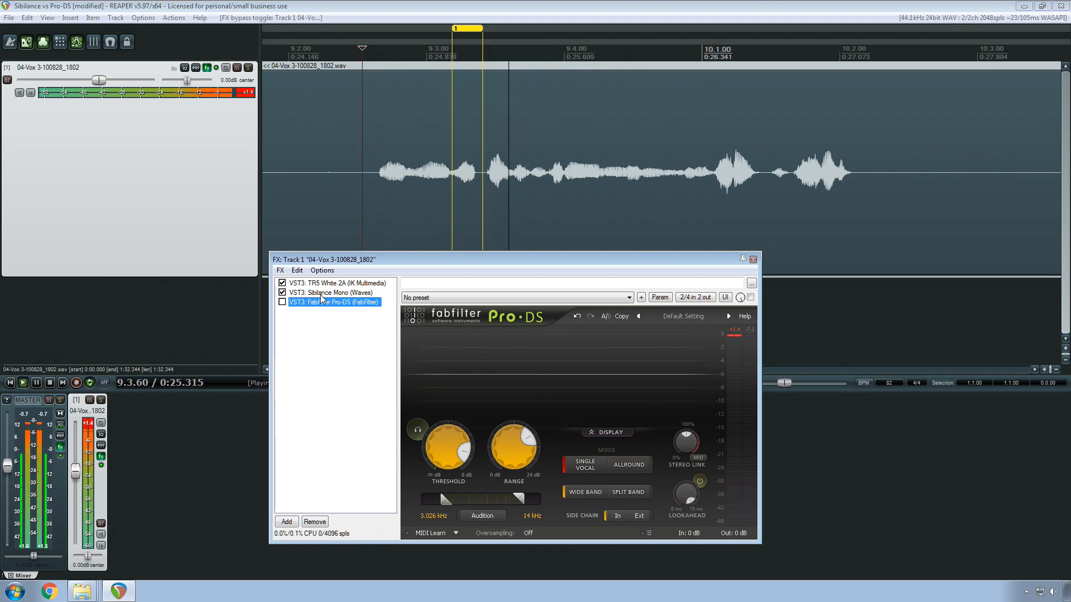
{"action": "key", "text": "space"}
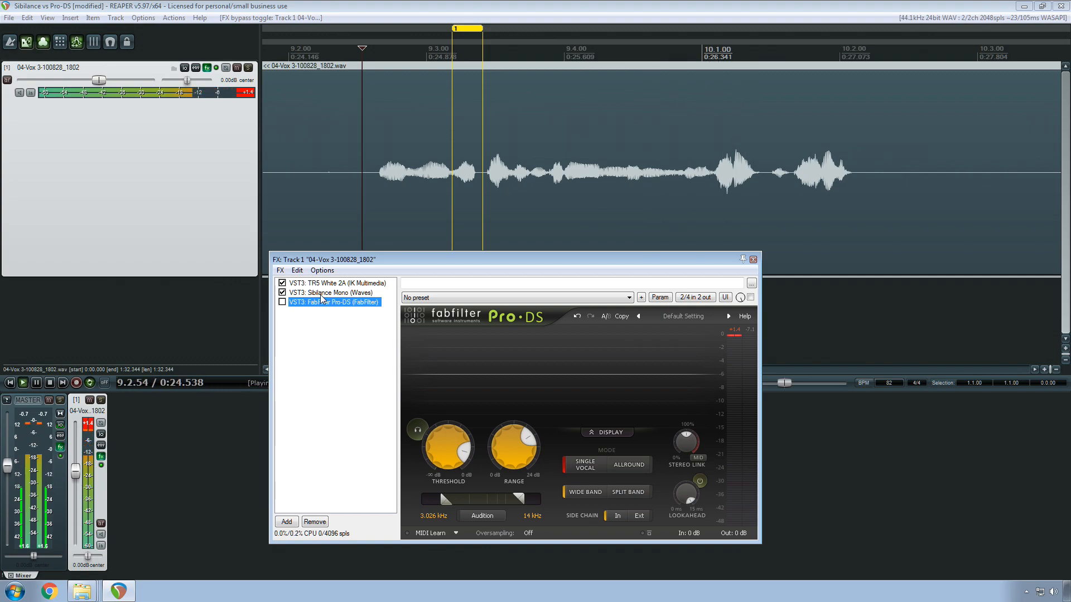
{"action": "key", "text": "space"}
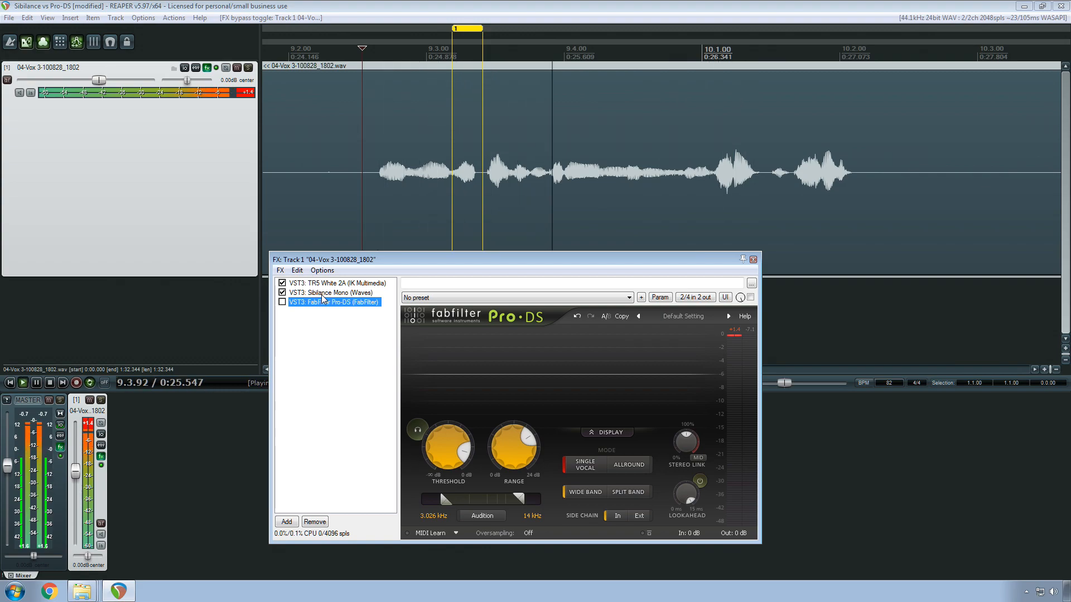
{"action": "key", "text": "space"}
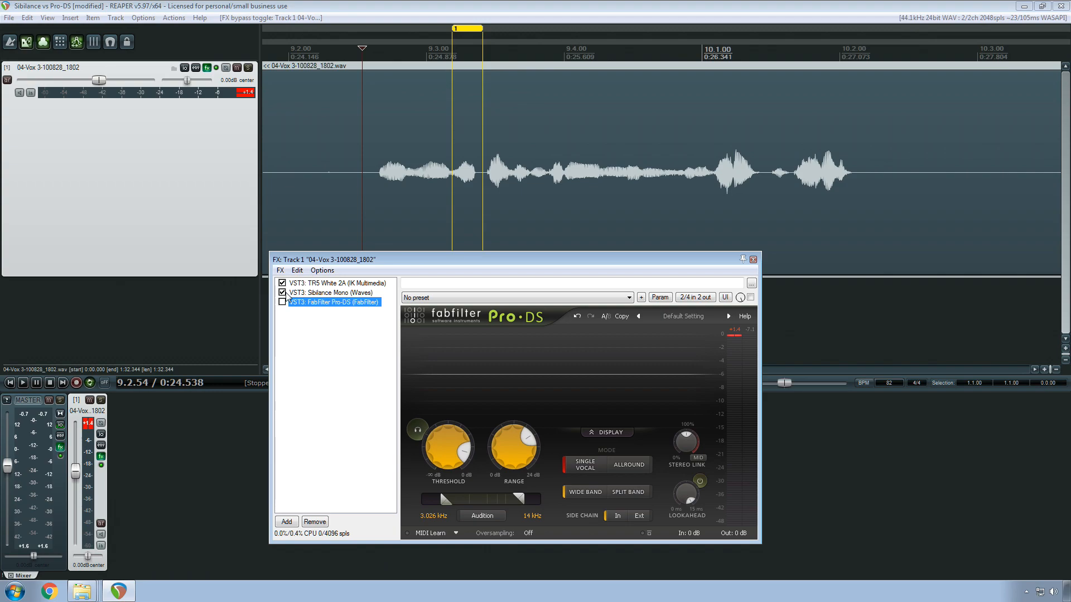
{"action": "key", "text": "space"}
{"action": "key", "text": "space"}
Step: Bypass Sibilance Mono, re-enable Pro-DS, and replay the vocal phrase several times to judge the current threshold and range
{"action": "left_click", "coordinate": [282, 302]}
{"action": "left_click", "coordinate": [282, 292]}
{"action": "key", "text": "space"}
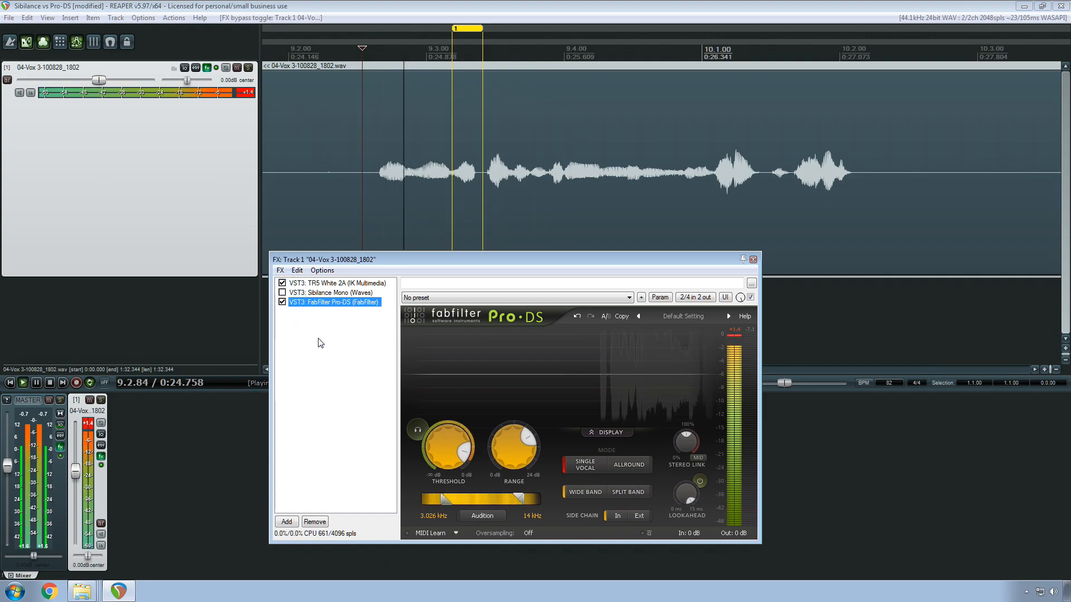
{"action": "key", "text": "space"}
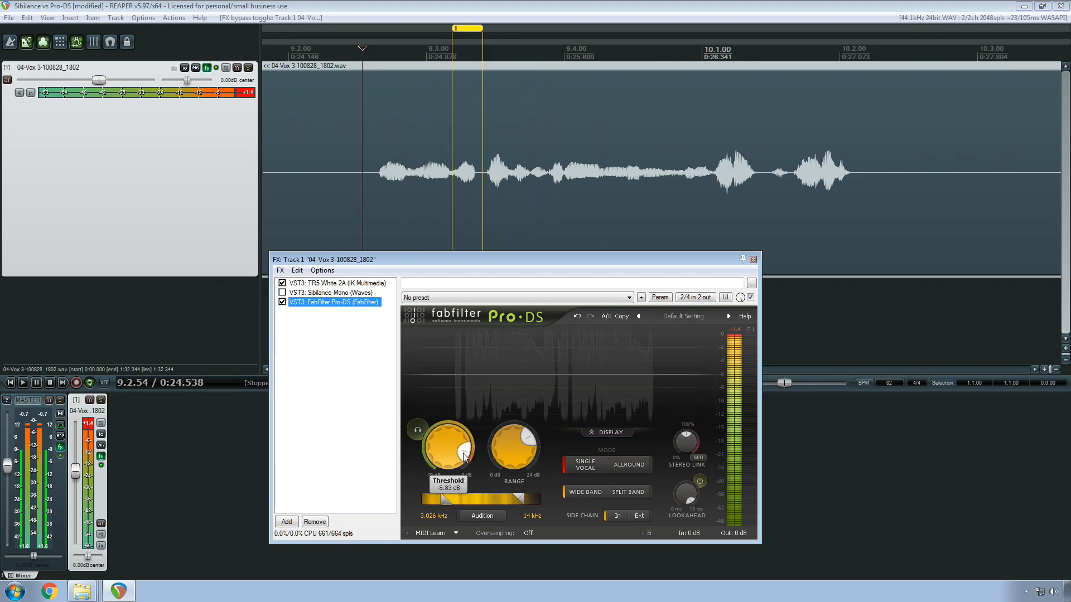
{"action": "key", "text": "space"}
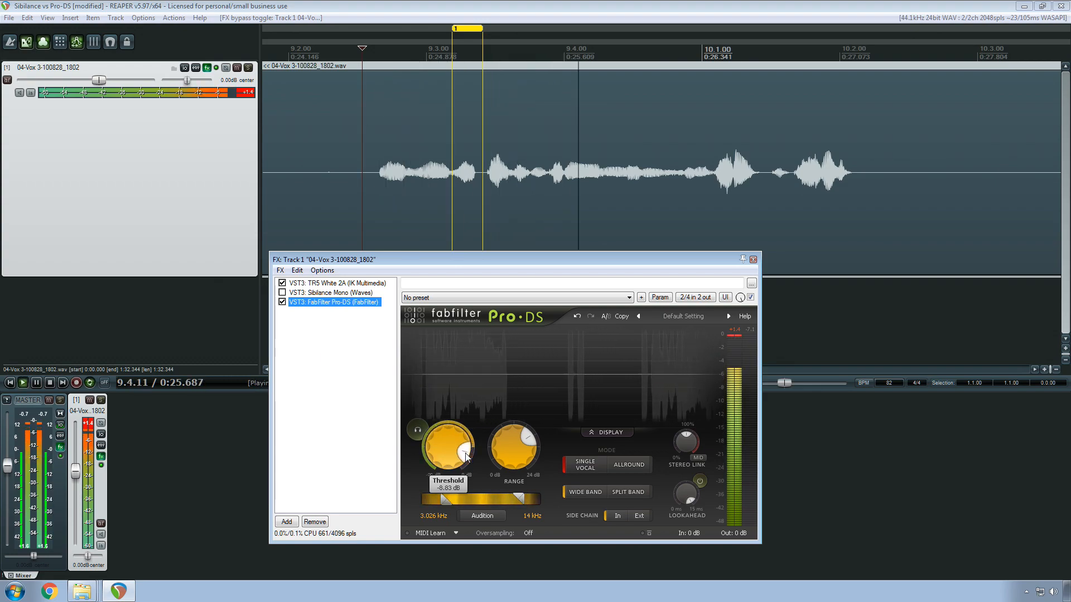
{"action": "key", "text": "space"}
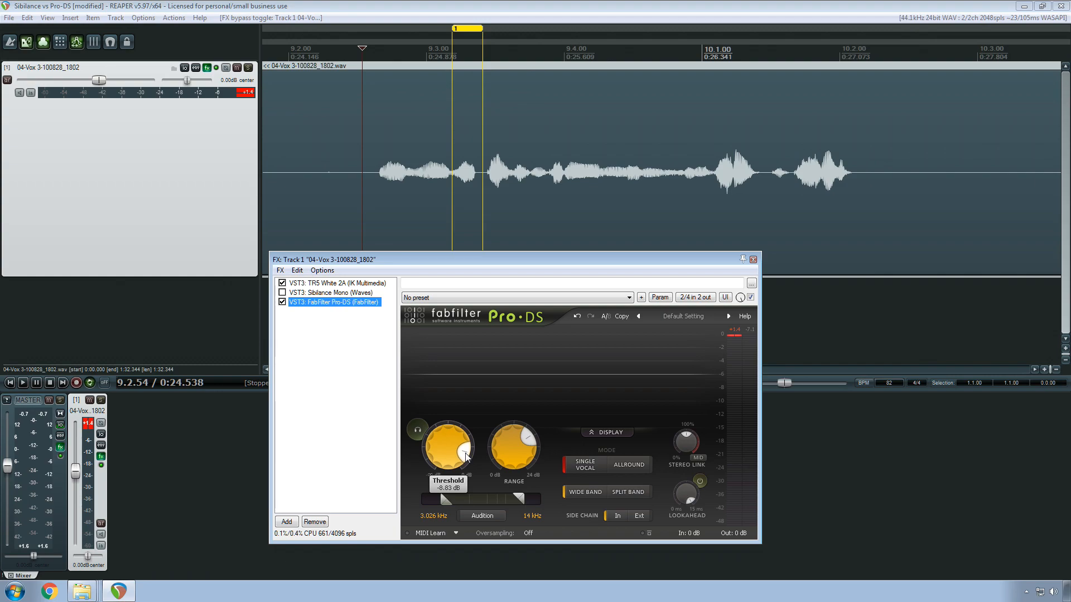
{"action": "mouse_move", "coordinate": [519, 444]}
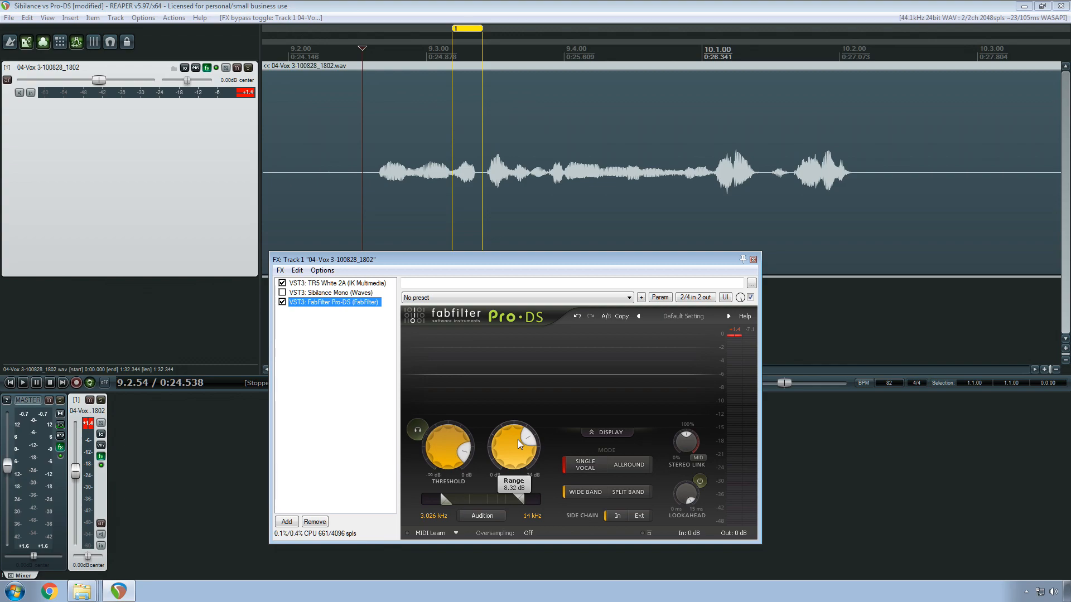
{"action": "key", "text": "space"}
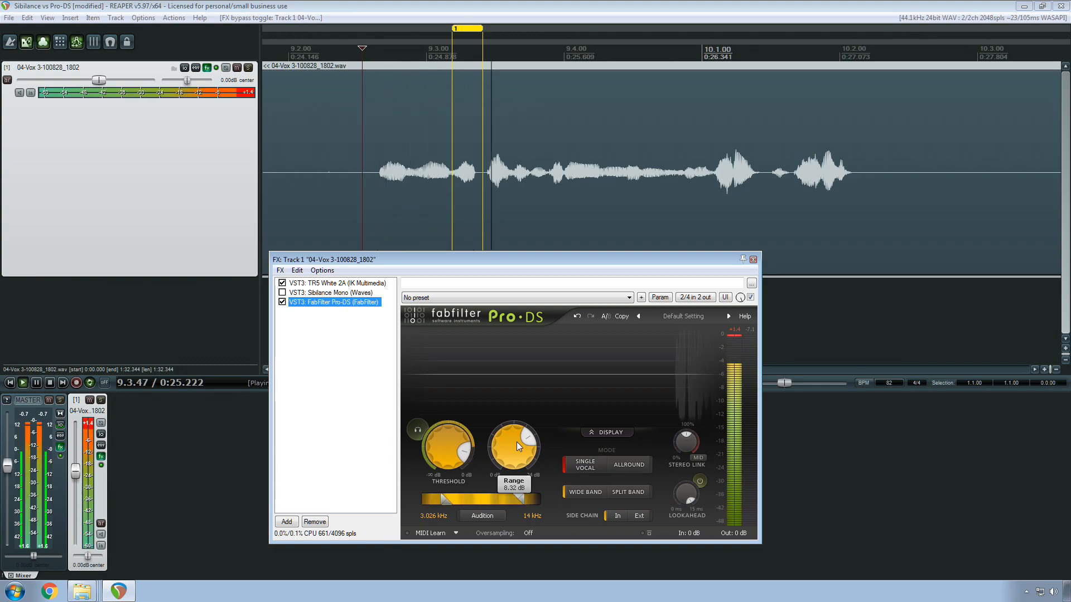
{"action": "key", "text": "space"}
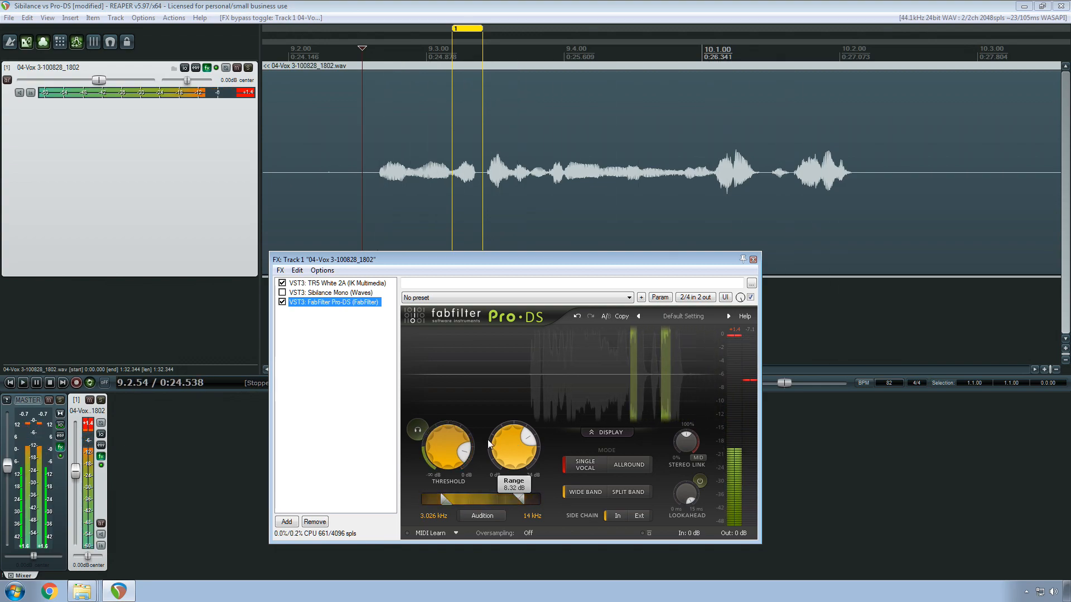
Step: Turn on Pro-DS's trigger listening and lower its threshold to -11.68 dB, replaying the vocal phrase to hear the detected sibilance
{"action": "left_click", "coordinate": [417, 430]}
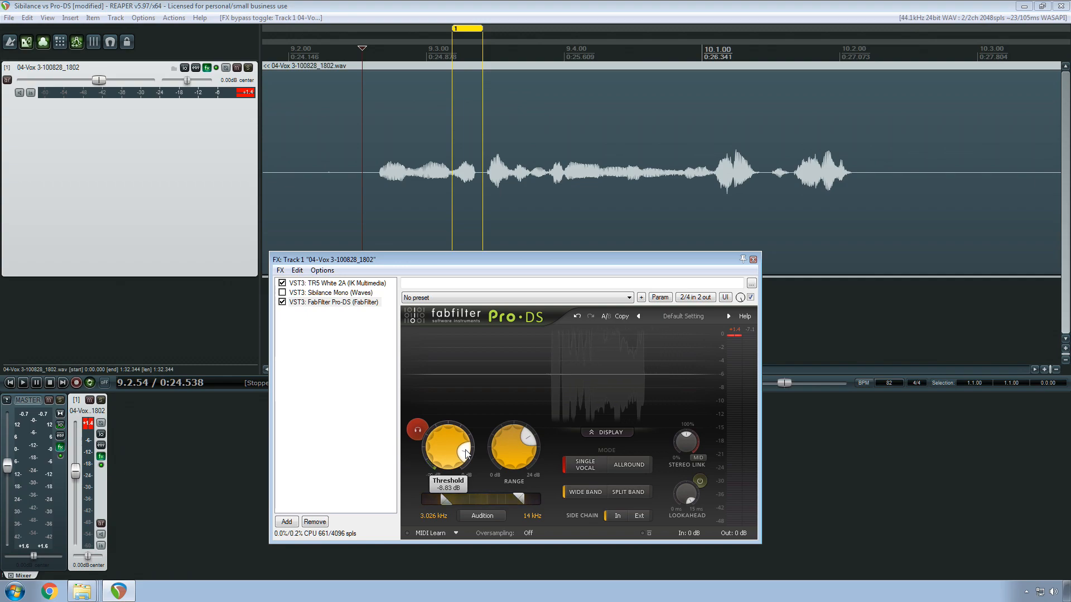
{"action": "scroll", "coordinate": [466, 453], "scroll_direction": "down", "scroll_amount": 3}
{"action": "key", "text": "space"}
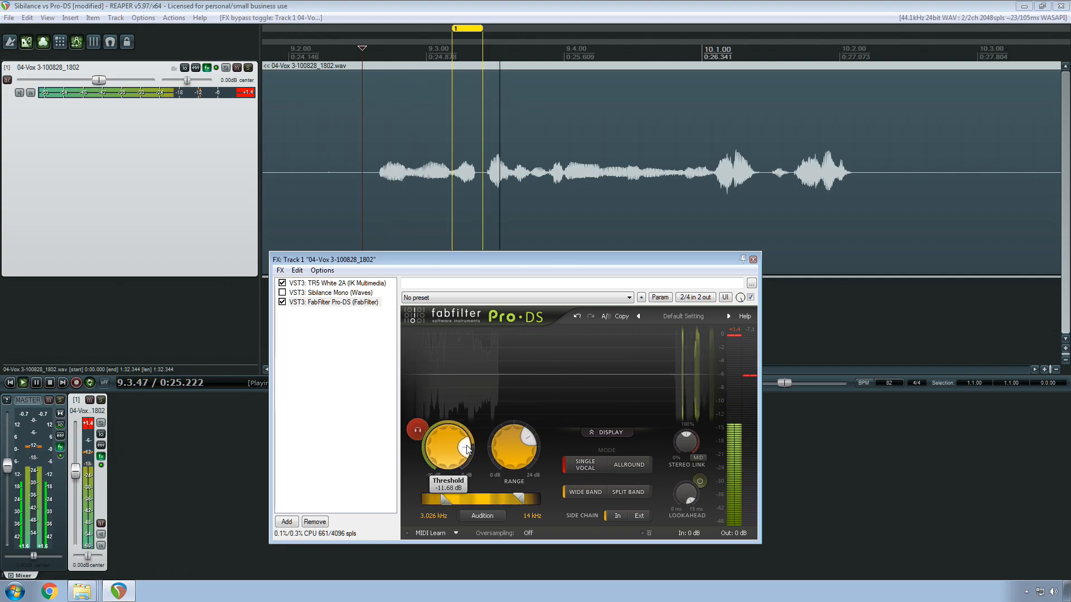
{"action": "key", "text": "space"}
{"action": "key", "text": "space"}
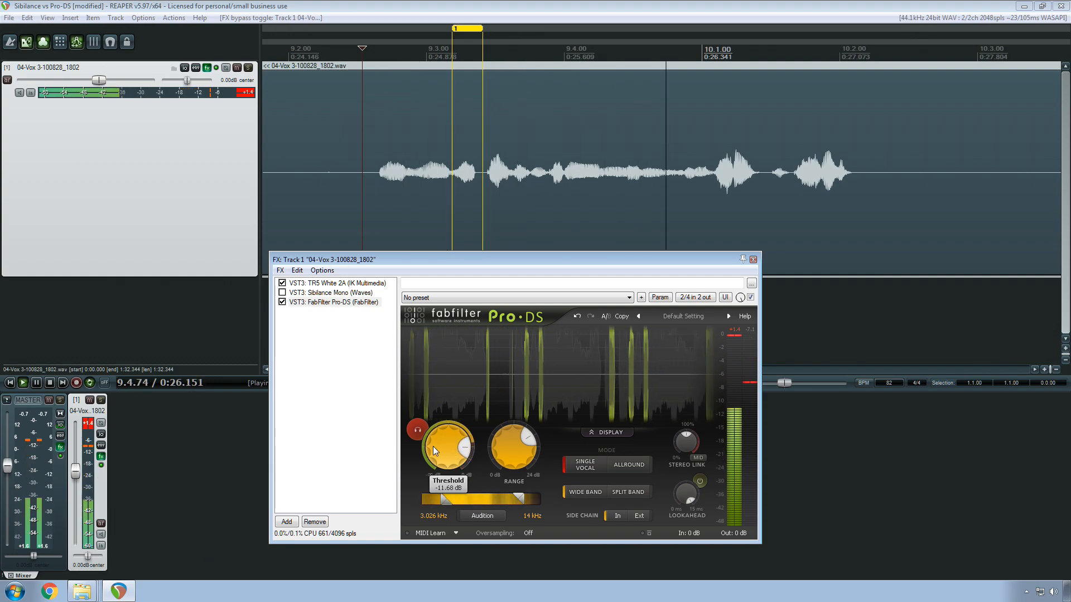
{"action": "key", "text": "space"}
Step: Turn off Pro-DS's trigger listening and replay the vocal phrase through the adjusted de-esser
{"action": "key", "text": "space"}
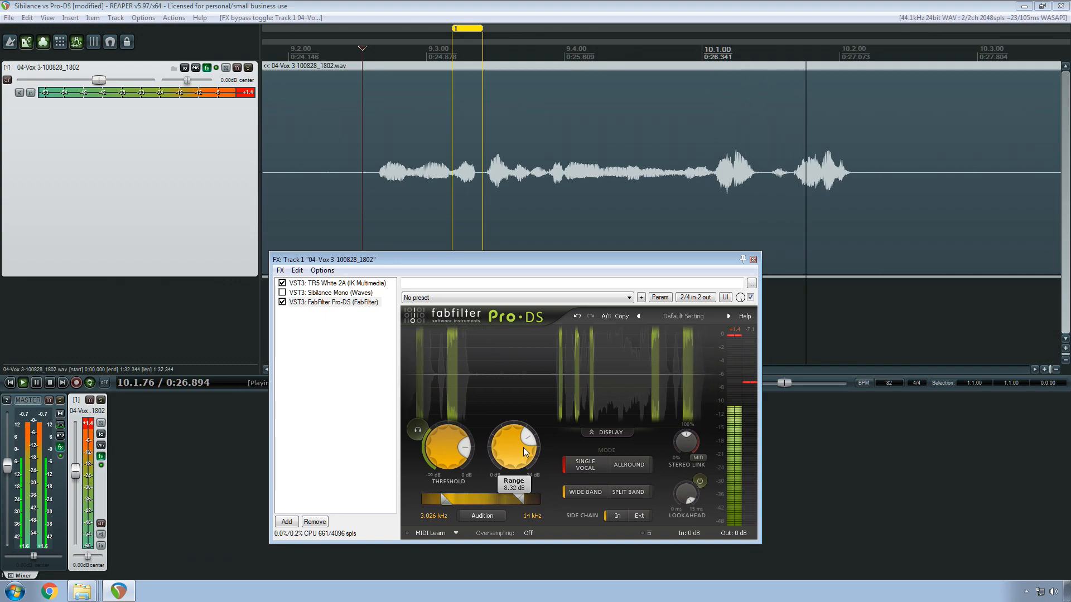
{"action": "key", "text": "space"}
{"action": "key", "text": "space"}
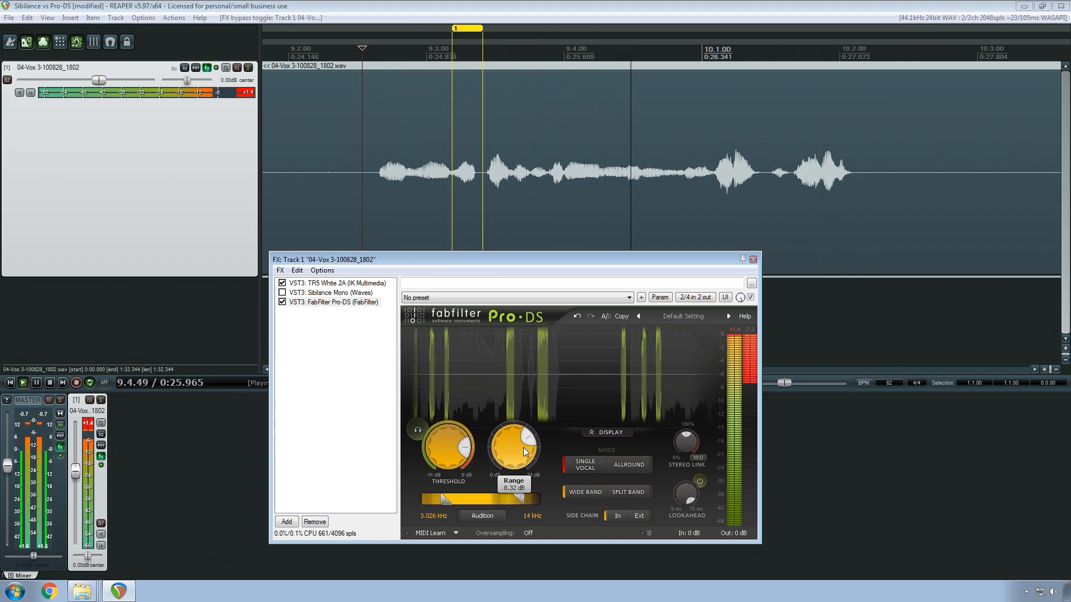
{"action": "key", "text": "space"}
Step: Bypass Pro-DS, enable Sibilance Mono, and play the vocal phrase for comparison
{"action": "left_click", "coordinate": [282, 302]}
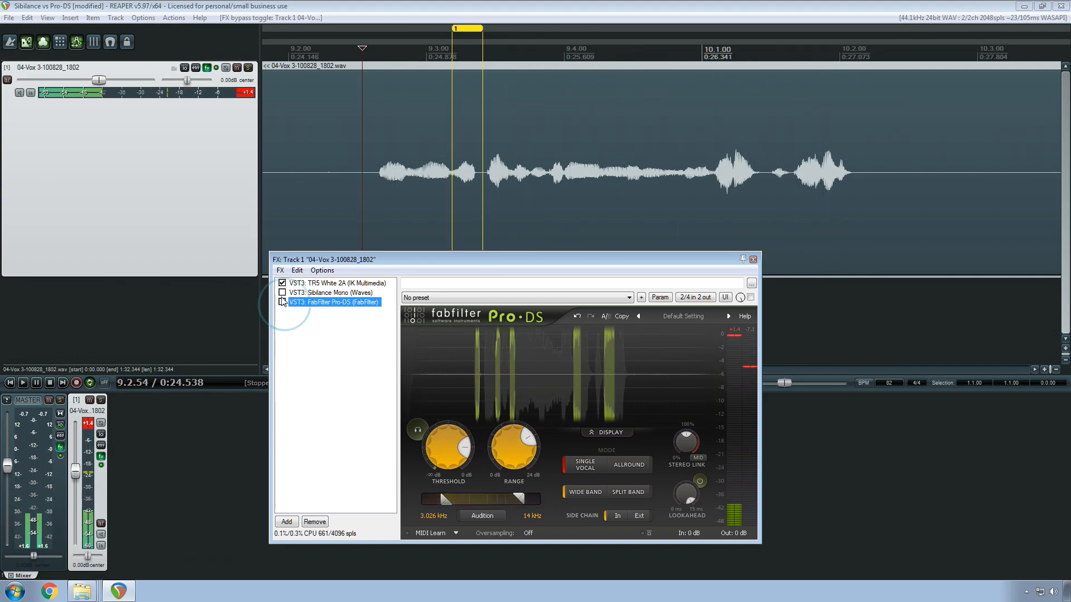
{"action": "left_click", "coordinate": [281, 292]}
{"action": "key", "text": "space"}
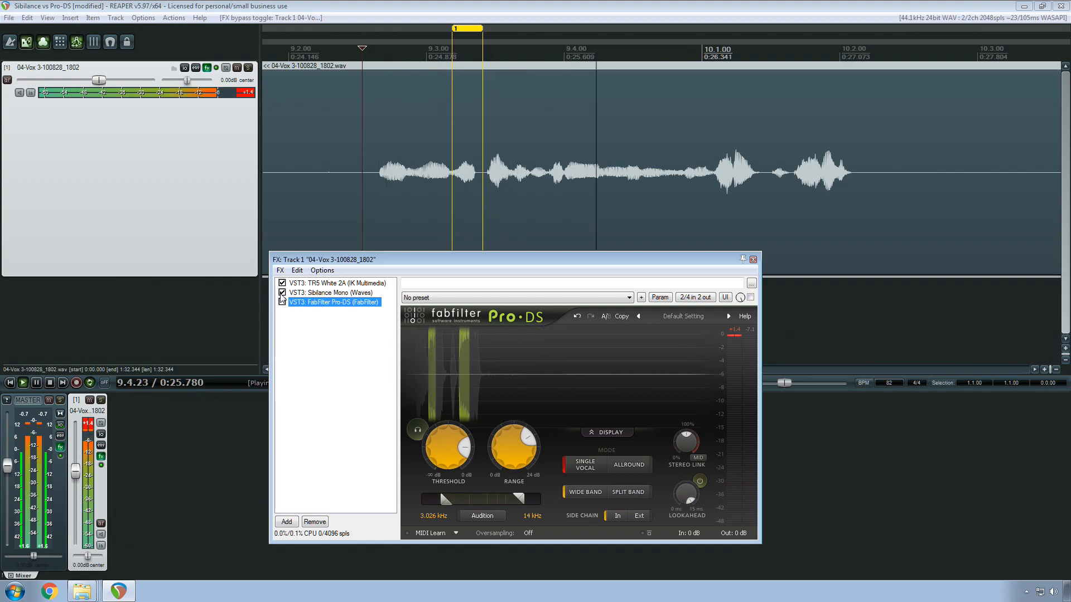
{"action": "key", "text": "space"}
Step: Switch back from Sibilance Mono to Pro-DS and play the same vocal phrase again
{"action": "left_click", "coordinate": [282, 293]}
{"action": "left_click", "coordinate": [282, 301]}
{"action": "key", "text": "space"}
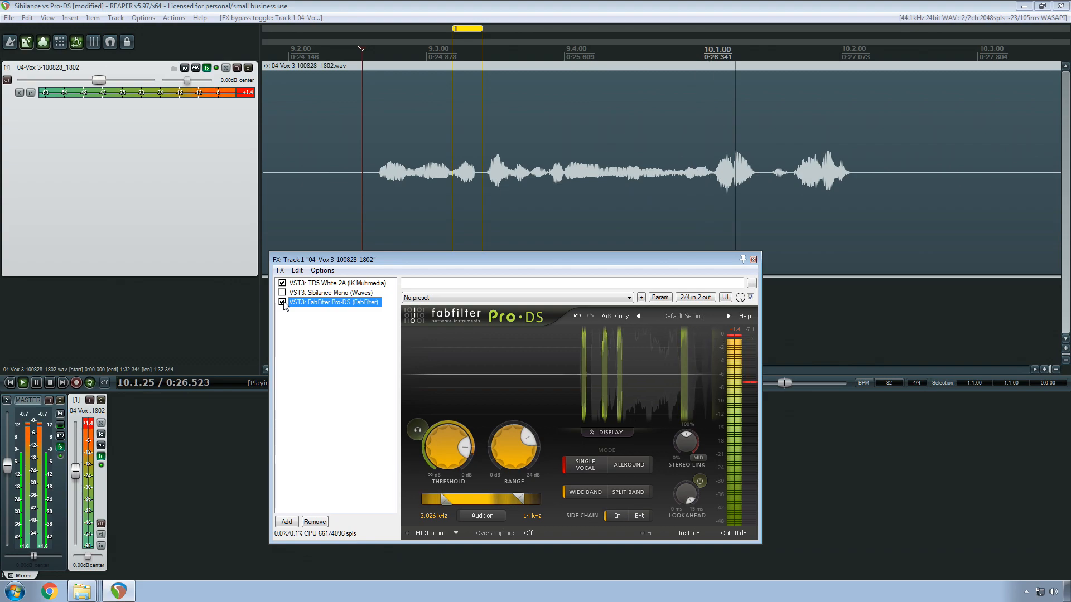
{"action": "key", "text": "space"}
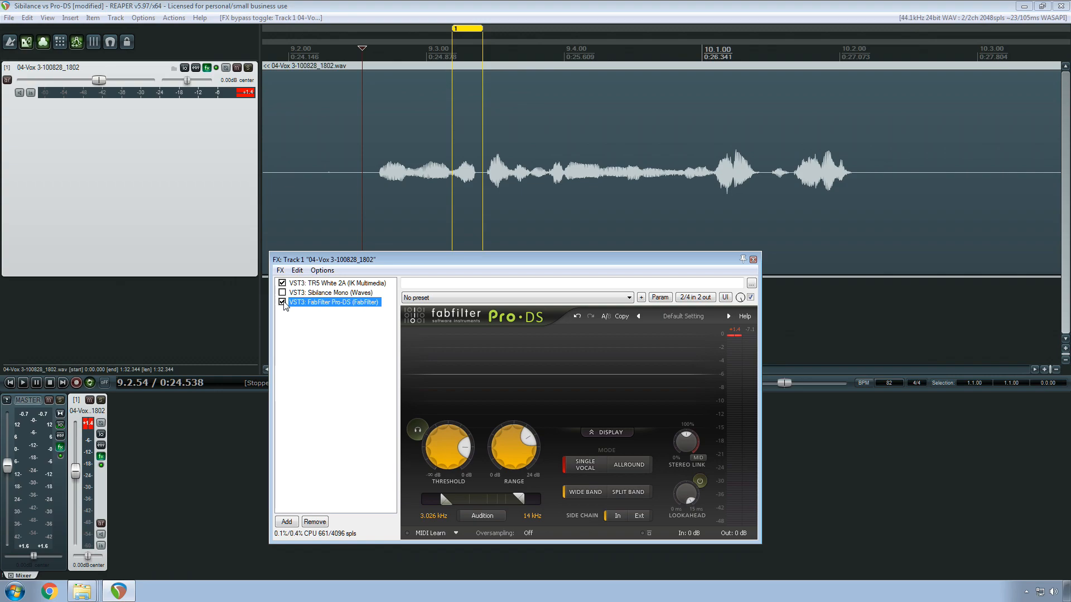
Step: Float the Pro-DS and Sibilance Mono plug-ins in their own windows side by side and close the track's FX chain
{"action": "double_click", "coordinate": [285, 302]}
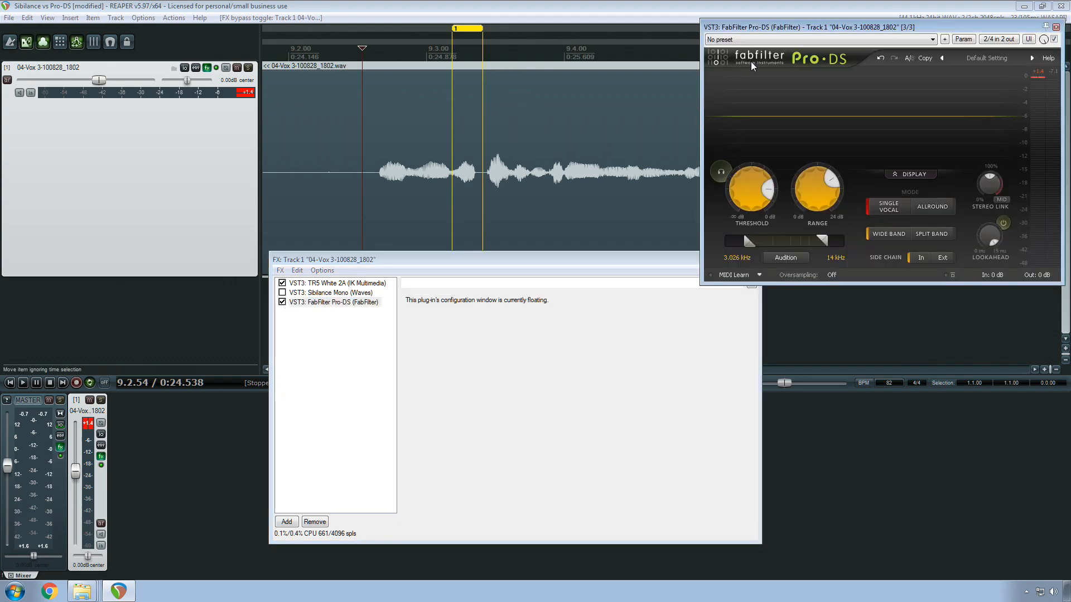
{"action": "left_click_drag", "start_coordinate": [774, 37], "coordinate": [731, 263]}
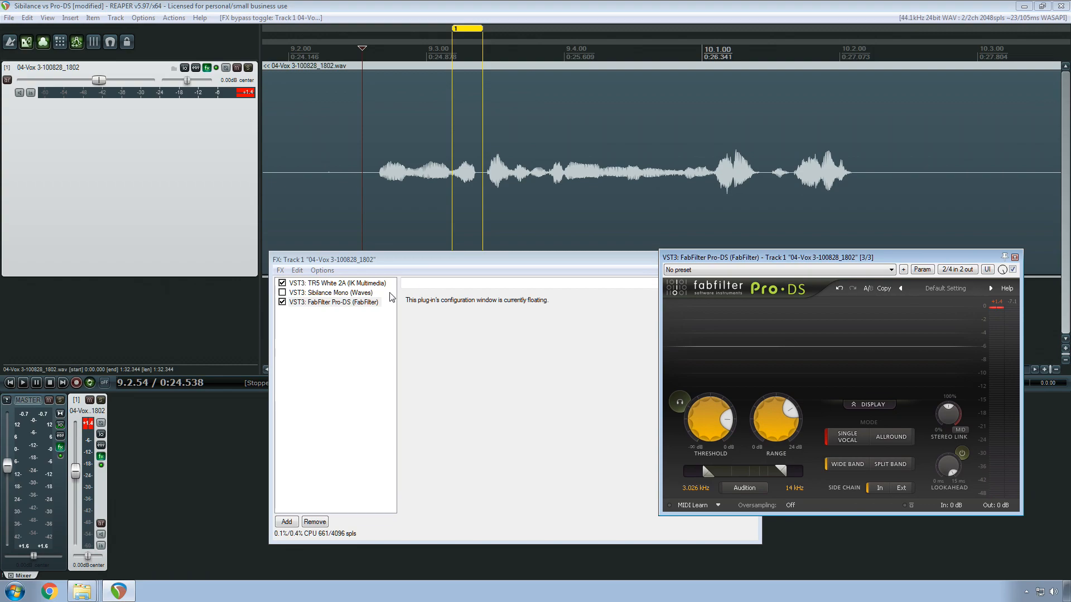
{"action": "left_click", "coordinate": [329, 293]}
{"action": "double_click", "coordinate": [329, 294]}
{"action": "key", "text": "Escape"}
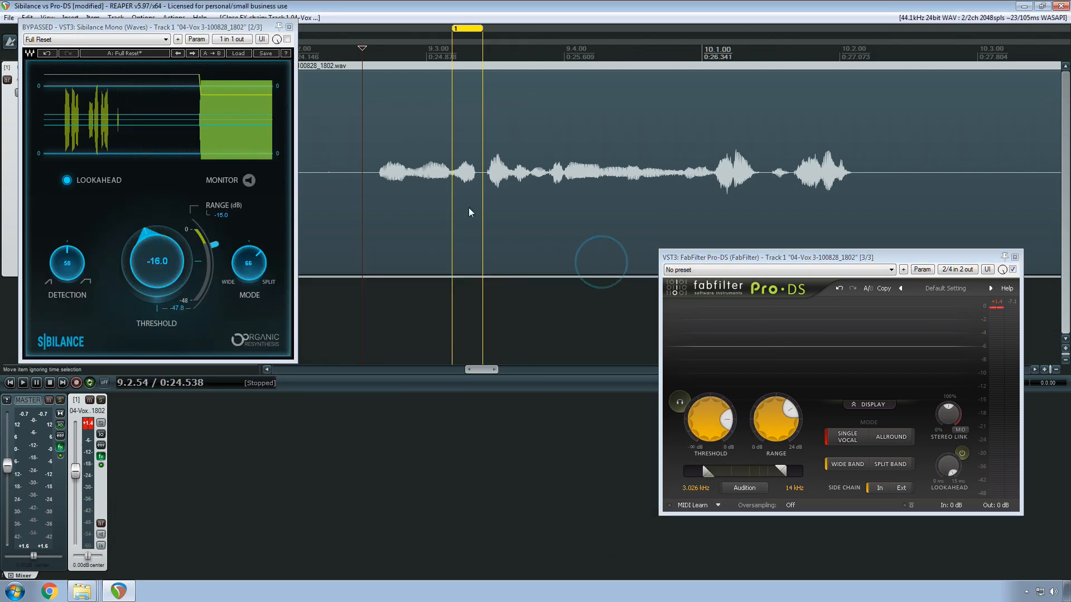
{"action": "left_click_drag", "start_coordinate": [132, 33], "coordinate": [452, 229]}
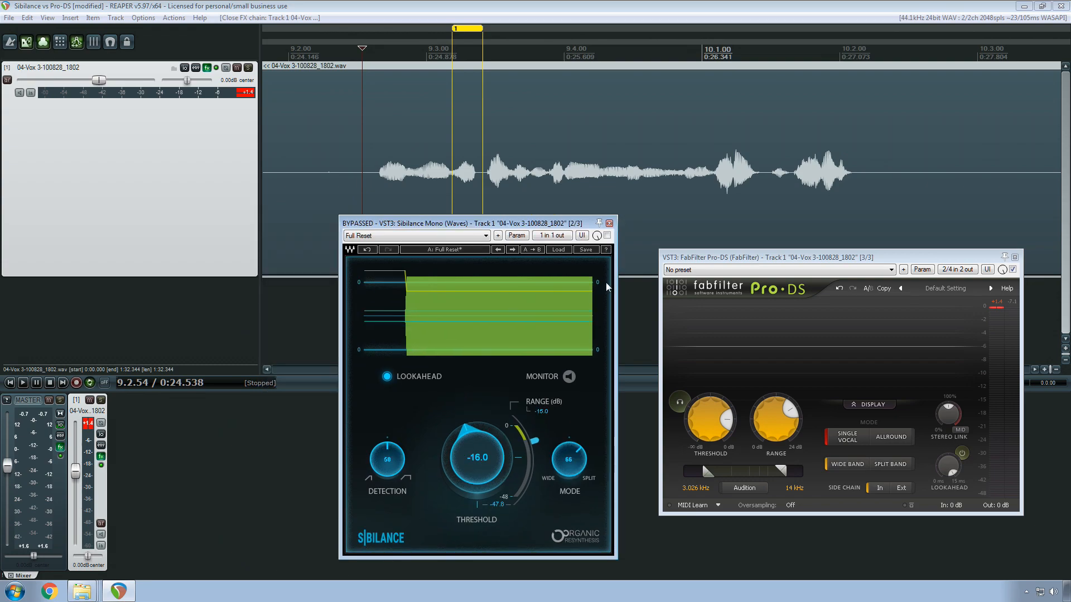